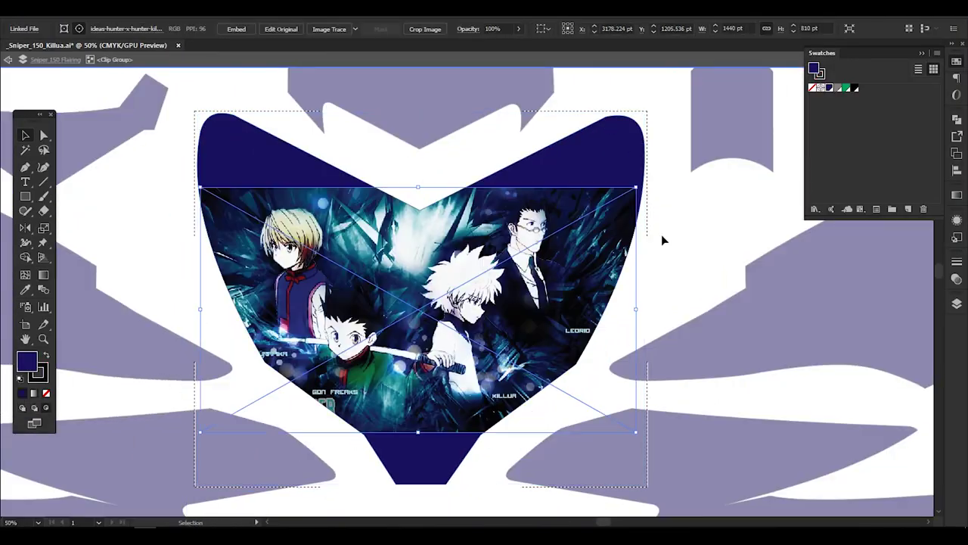
# Enlarge the group artwork over the headlight piece and position the XX emblem on the centre piece.
pyautogui.moveTo(663, 240); pyautogui.dragTo(695, 182)
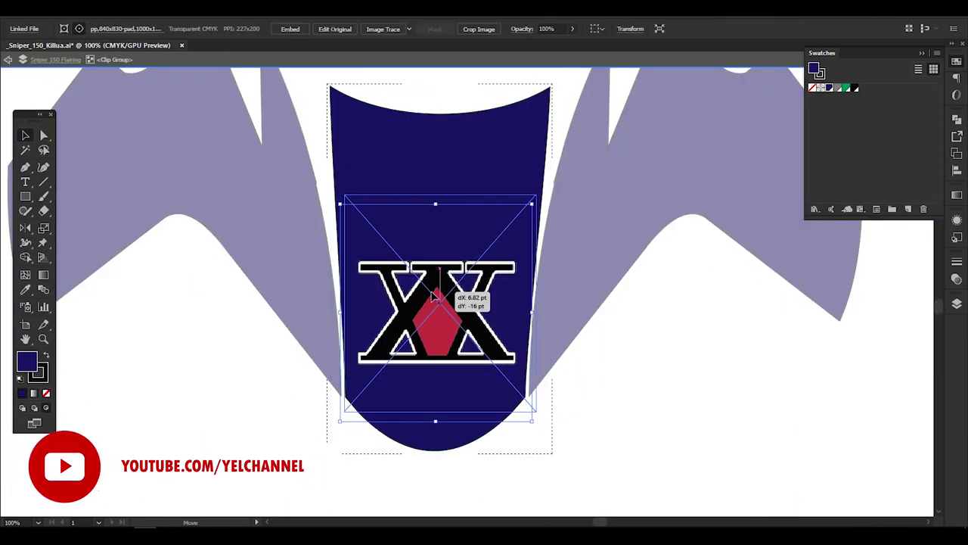
pyautogui.moveTo(435, 298); pyautogui.dragTo(437, 300)
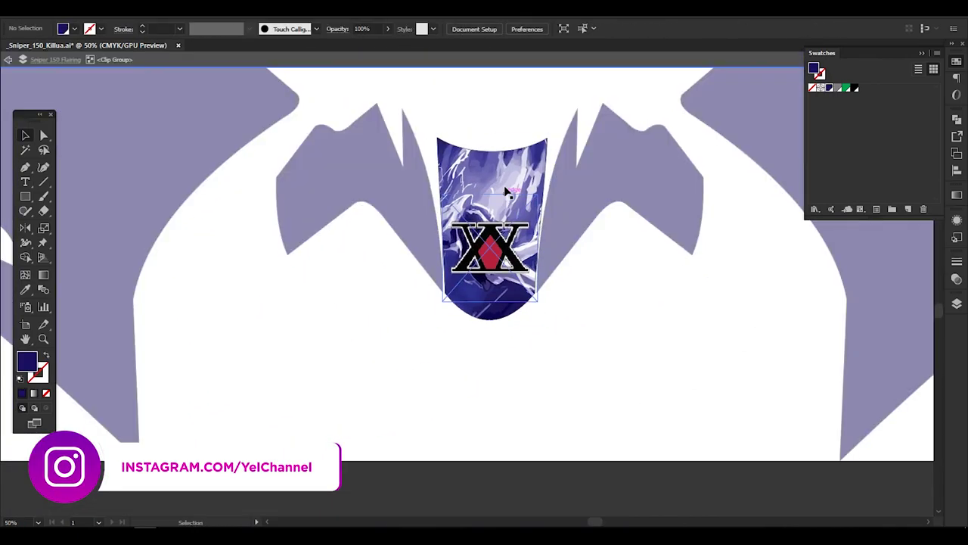
# Clip the traced lightning artwork inside the wing shape, then select the right wing piece.
pyautogui.keyDown('shift'); pyautogui.click(389, 280); pyautogui.keyUp('shift')
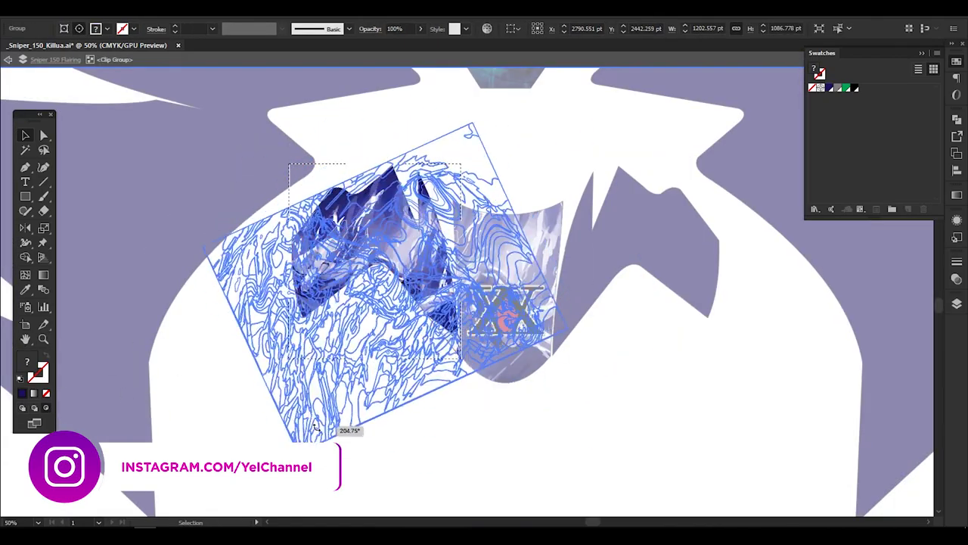
pyautogui.hotkey('ctrl', '7')
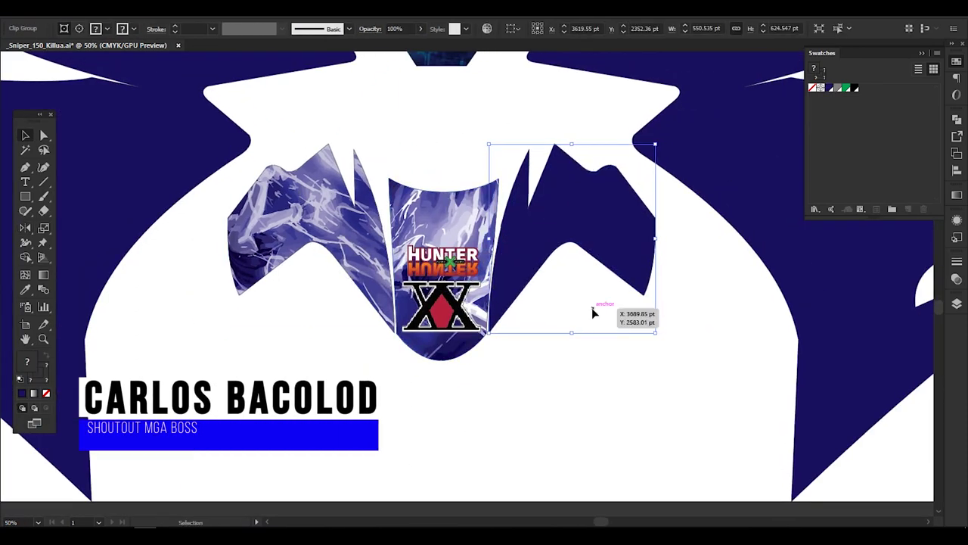
pyautogui.click(539, 250)
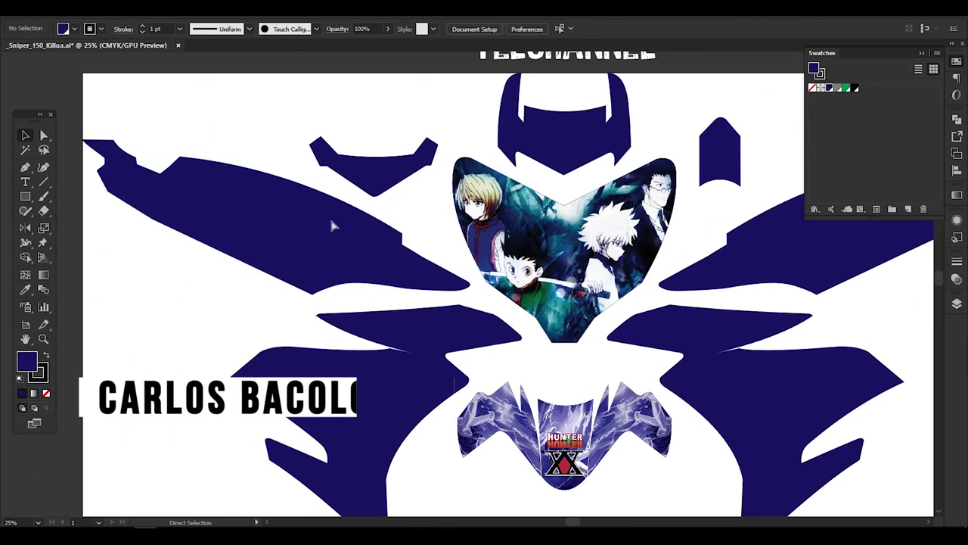
pyautogui.keyDown('alt'); pyautogui.scroll(1, 344, 294); pyautogui.keyUp('alt')
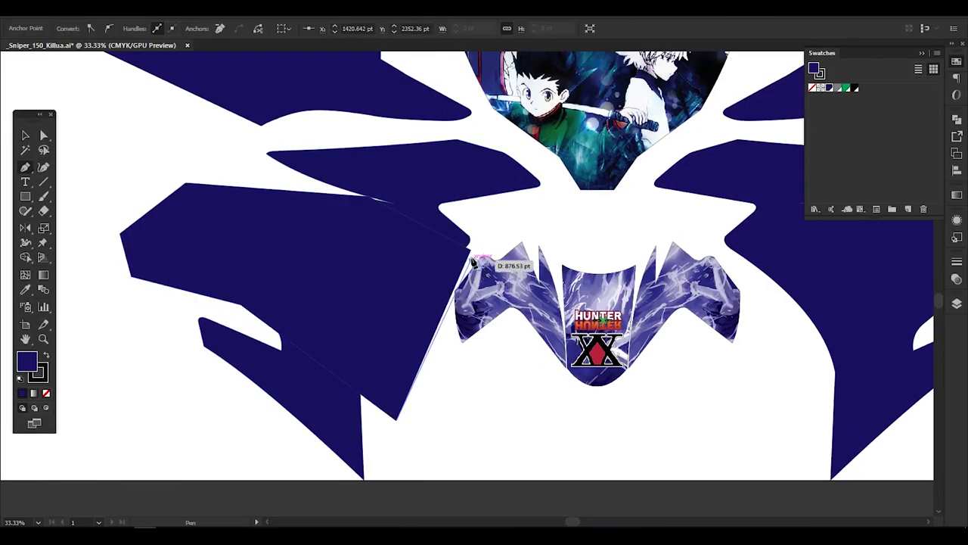
# Paste the Killua portrait in front inside the left side panel's clip group.
pyautogui.click(858, 87)
pyautogui.doubleClick(363, 265)
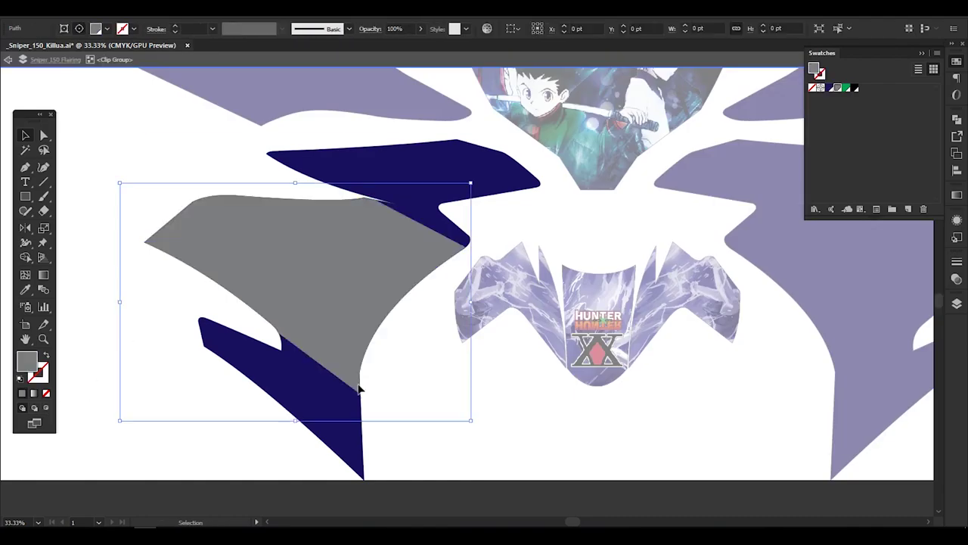
pyautogui.keyDown('alt'); pyautogui.scroll(2, 509, 325); pyautogui.keyUp('alt')
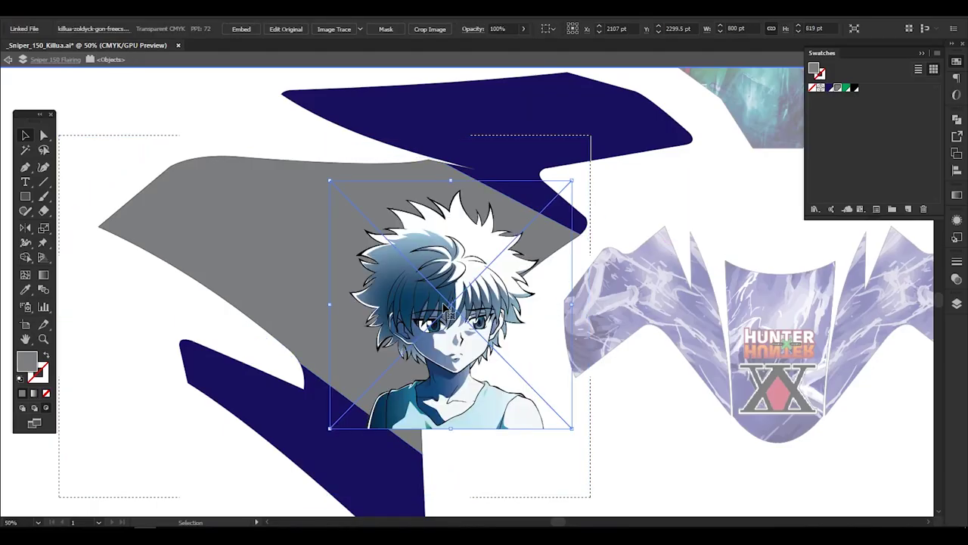
pyautogui.hotkey('ctrl', 'x')
pyautogui.click(413, 303)
pyautogui.hotkey('ctrl', 'f')
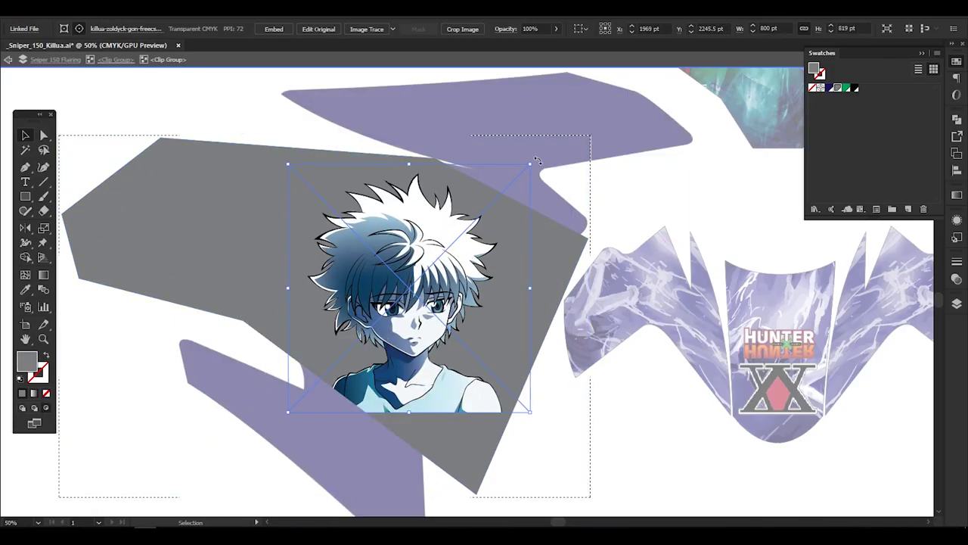
pyautogui.moveTo(290, 410)
pyautogui.mouseDown()
pyautogui.moveTo(229, 341)
pyautogui.moveTo(628, 411)
pyautogui.mouseUp()
pyautogui.hotkey('ctrl', 'z')
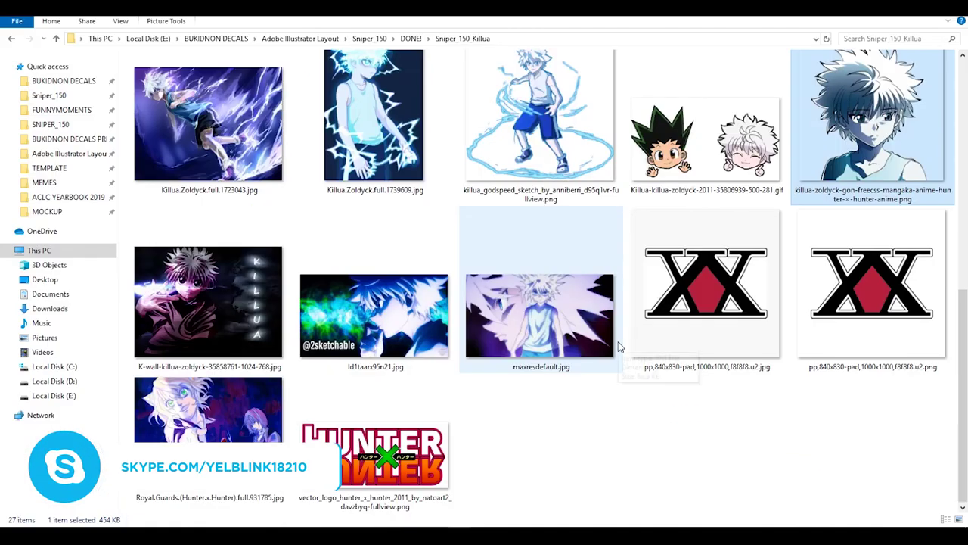
# Paste the lightning Killua image into the panel, moving and enlarging it over the left end.
pyautogui.hotkey('ctrl', 'x')
pyautogui.hotkey('ctrl', 'f')
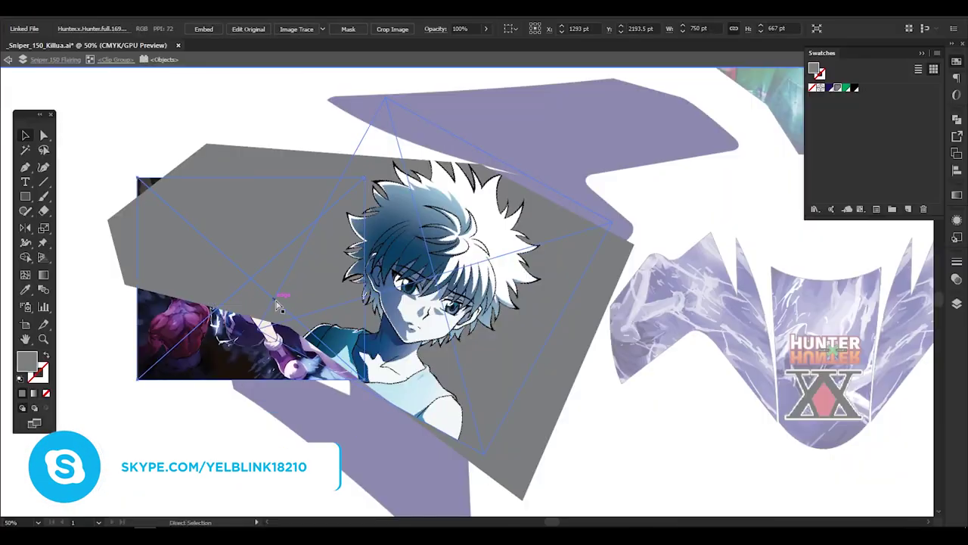
pyautogui.moveTo(253, 362); pyautogui.dragTo(340, 295)
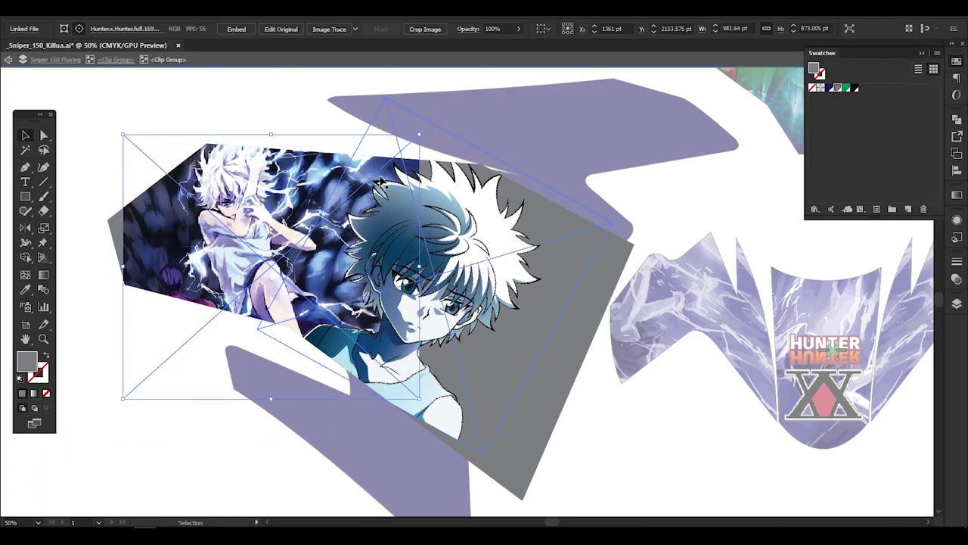
pyautogui.moveTo(433, 142); pyautogui.dragTo(409, 123)
pyautogui.scroll(2, 126, 164)
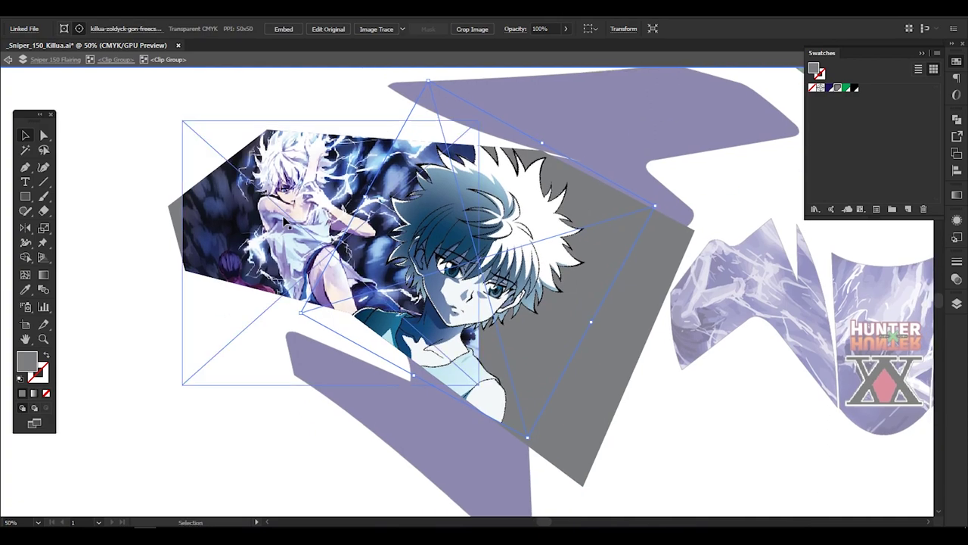
pyautogui.press('p')
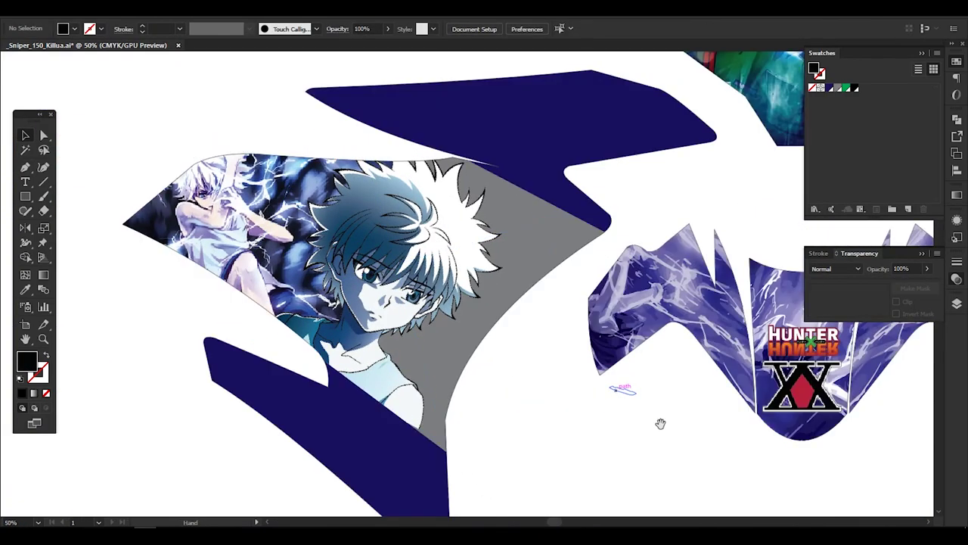
# Rotate and enlarge the brownish lightning texture over the side panel's grey area.
pyautogui.moveTo(660, 423); pyautogui.dragTo(603, 380)
pyautogui.doubleClick(497, 193)
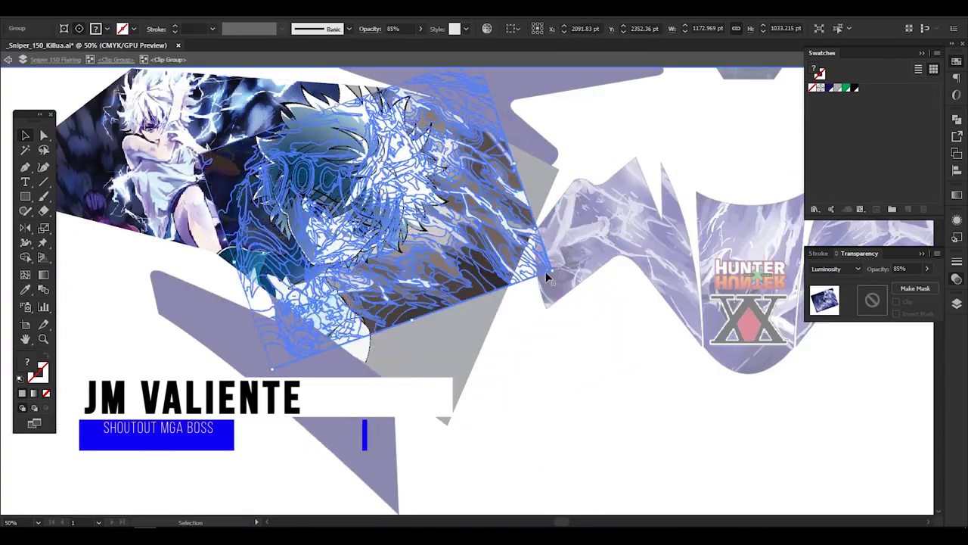
pyautogui.moveTo(546, 277); pyautogui.dragTo(614, 161)
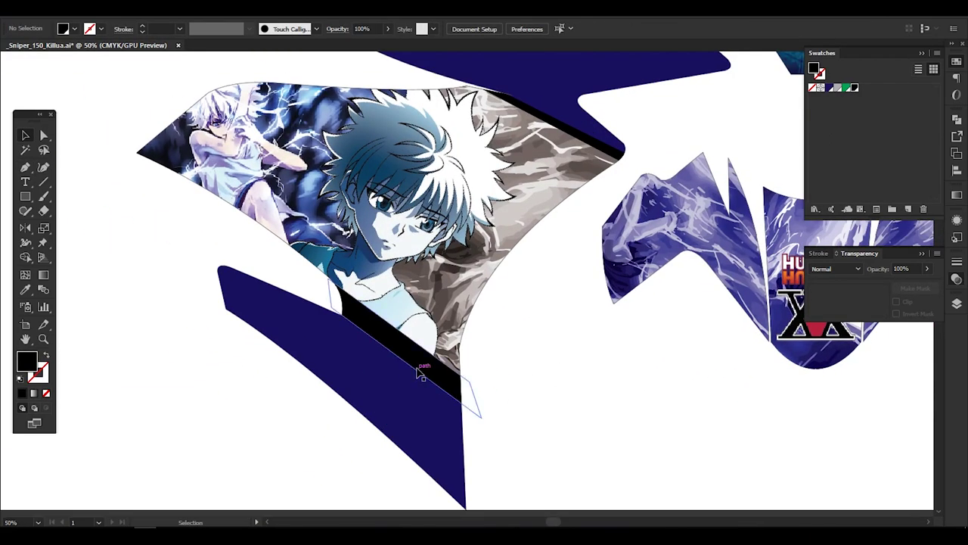
# Set the HUNTER logo's angle and position on the blue strip.
pyautogui.moveTo(444, 367); pyautogui.dragTo(481, 416)
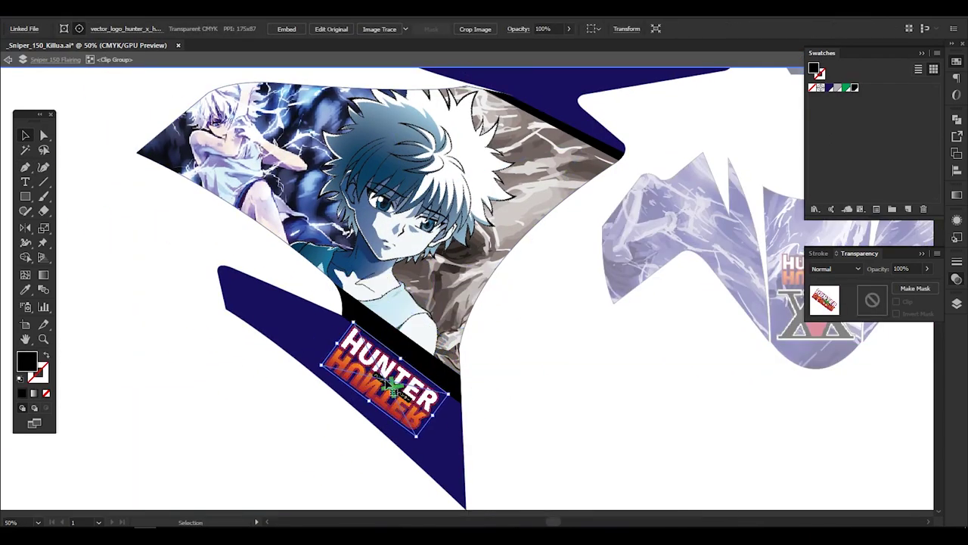
pyautogui.hotkey('ctrl', '+')
pyautogui.moveTo(718, 317)
pyautogui.mouseDown()
pyautogui.moveTo(795, 364)
pyautogui.moveTo(461, 376)
pyautogui.mouseUp()
pyautogui.hotkey('ctrl', '-')
pyautogui.hotkey('ctrl', '-')
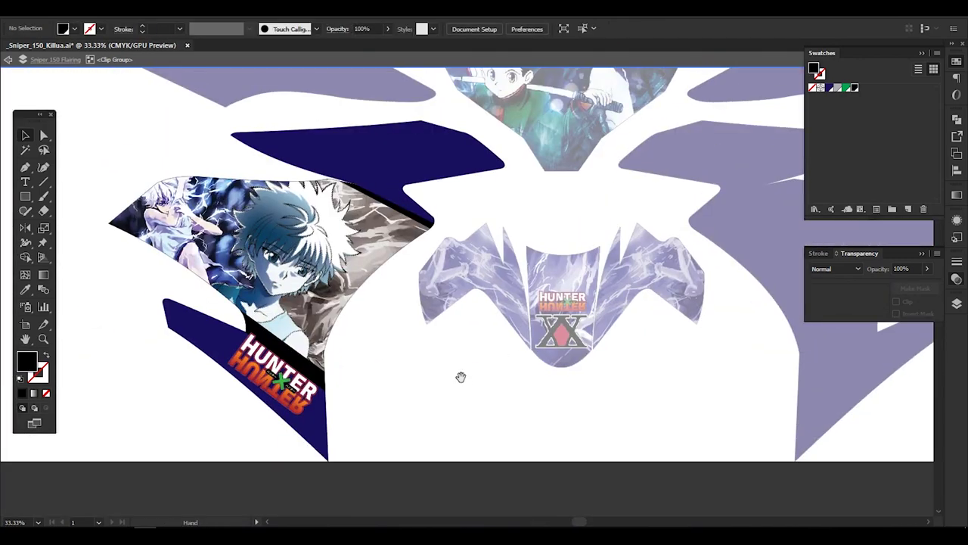
pyautogui.scroll(3, 301, 403)
pyautogui.moveTo(273, 313); pyautogui.dragTo(269, 321)
pyautogui.hotkey('ctrl', '-')
pyautogui.hotkey('ctrl', '-')
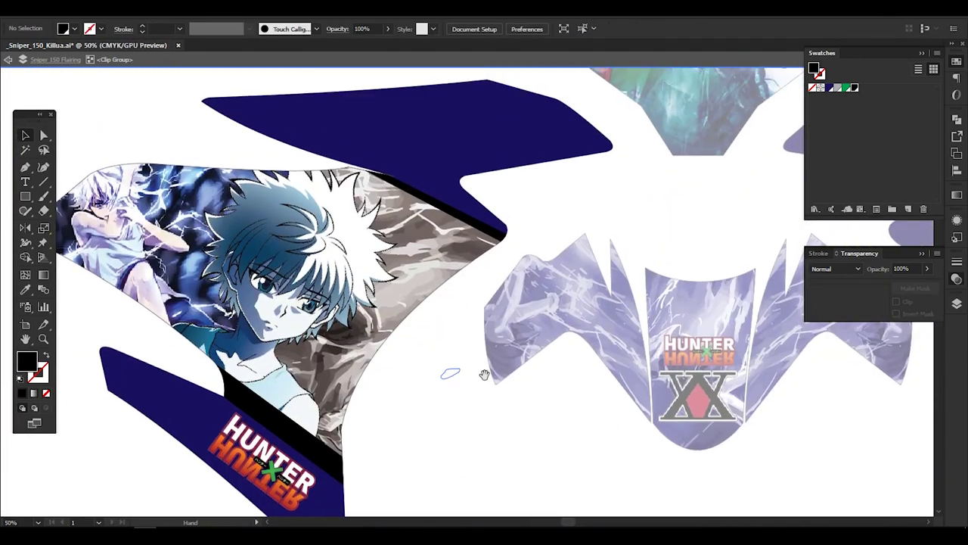
# Browse the Killua image folder in Explorer for a strip fill, then return to Illustrator.
pyautogui.hotkey('alt', 'Tab')
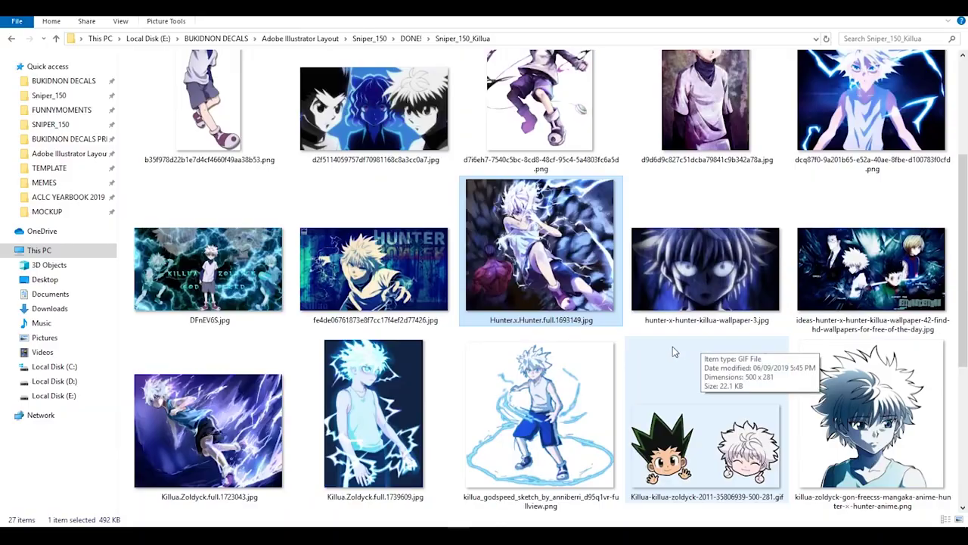
pyautogui.press('Left')
pyautogui.scroll(-3, 546, 418)
pyautogui.hotkey('alt', 'Tab')
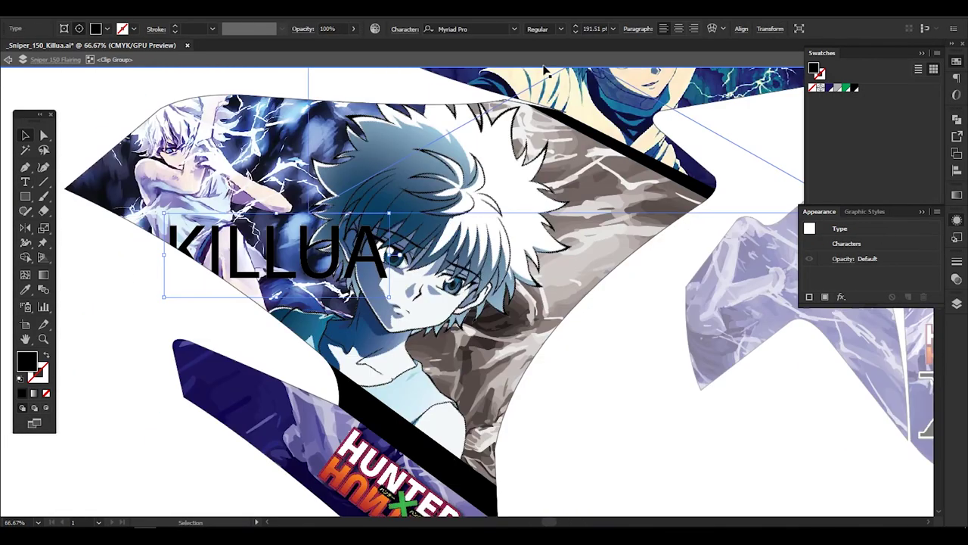
# Set KILLUA to Airstrike Bold and add a 10 pt offset path outline around it.
pyautogui.click(514, 28)
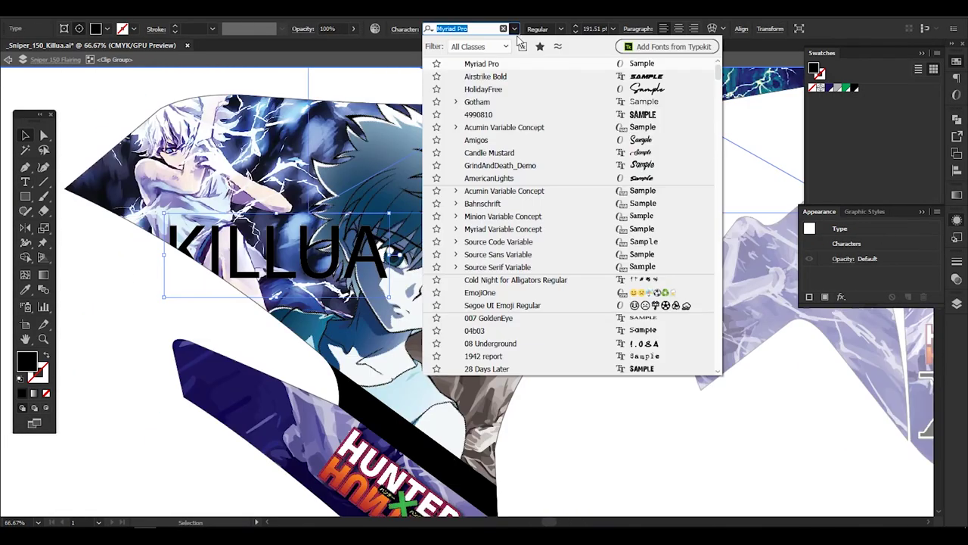
pyautogui.click(573, 78)
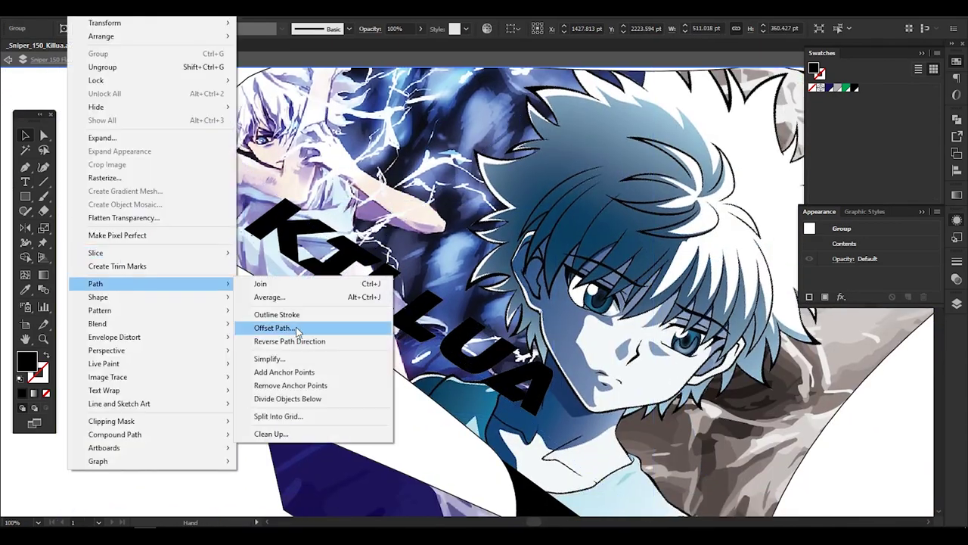
pyautogui.click(280, 328)
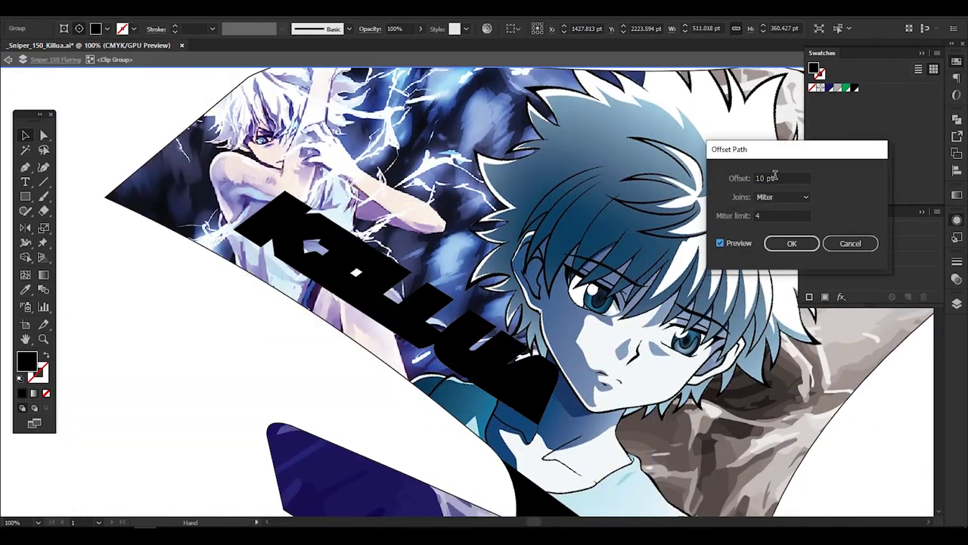
pyautogui.click(957, 121)
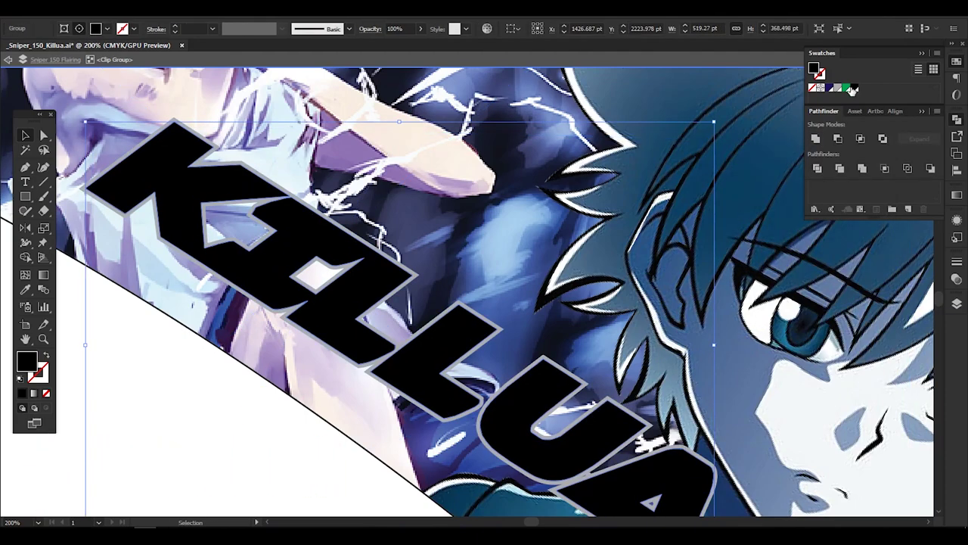
# Fill the KILLUA letters with a red-to-purple swatch from the Gradients library.
pyautogui.click(815, 208)
pyautogui.click(881, 471)
pyautogui.click(455, 272)
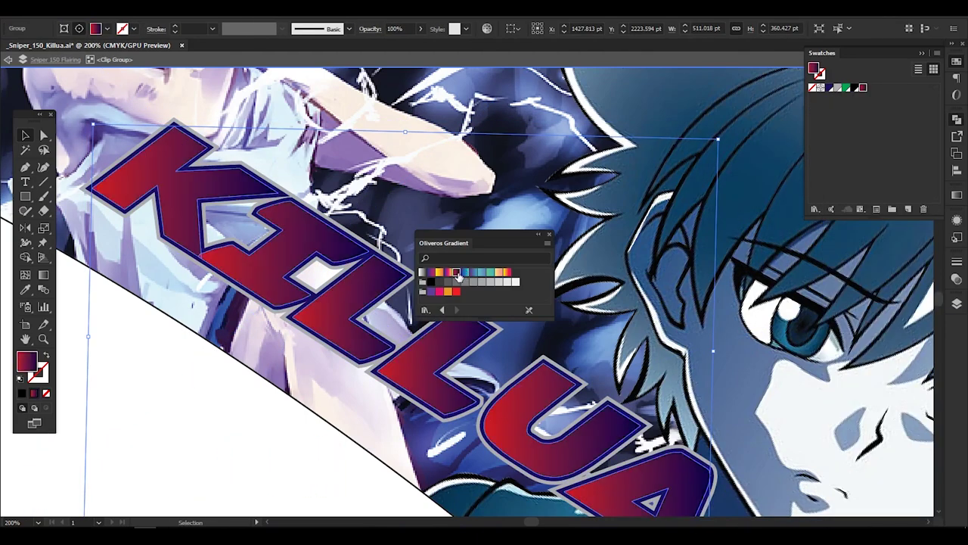
pyautogui.press('g')
pyautogui.click(466, 273)
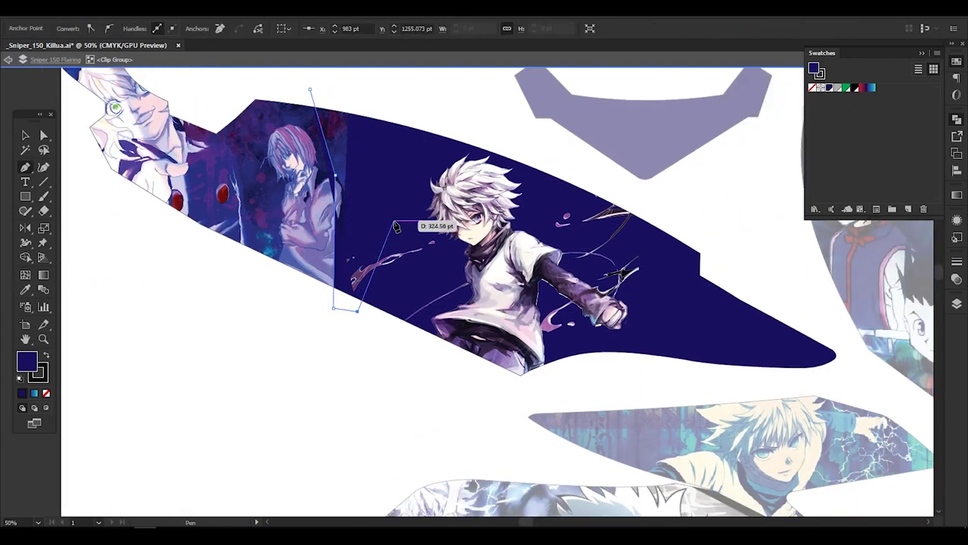
# Close the pen path into a slanted grey stripe across the navy piece.
pyautogui.click(396, 227)
pyautogui.click(310, 89)
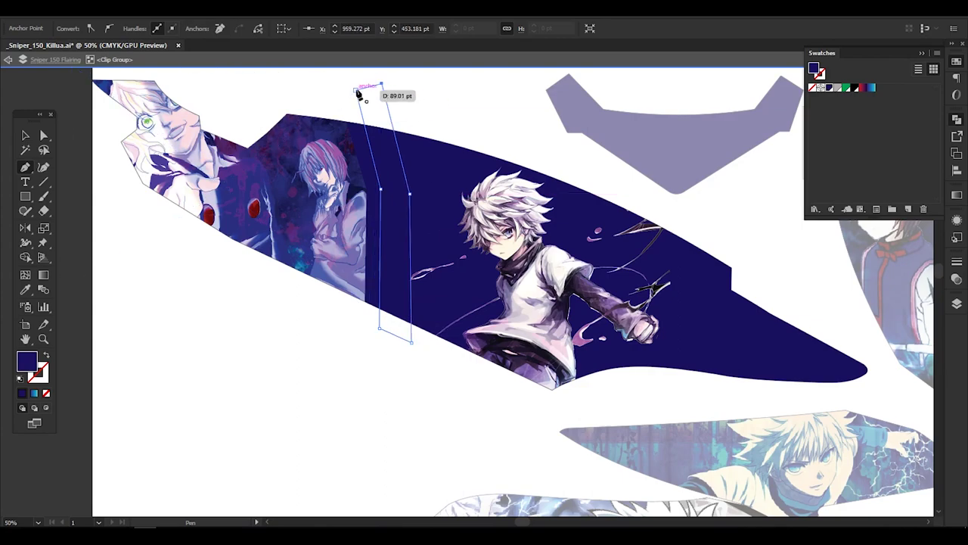
pyautogui.click(359, 92)
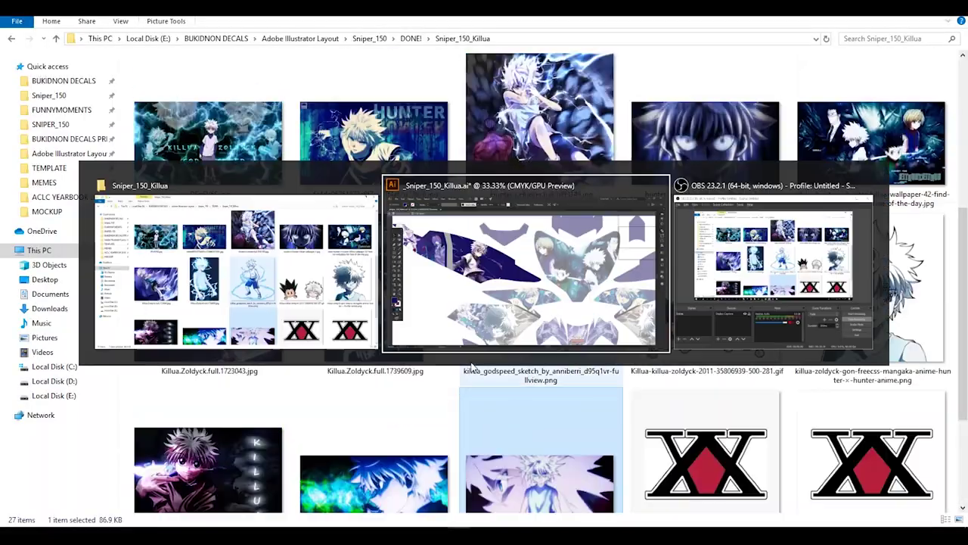
# Rotate, mirror and fit the Killua image along the navy piece, and make the stripe black.
pyautogui.hotkey('alt', 'Tab')
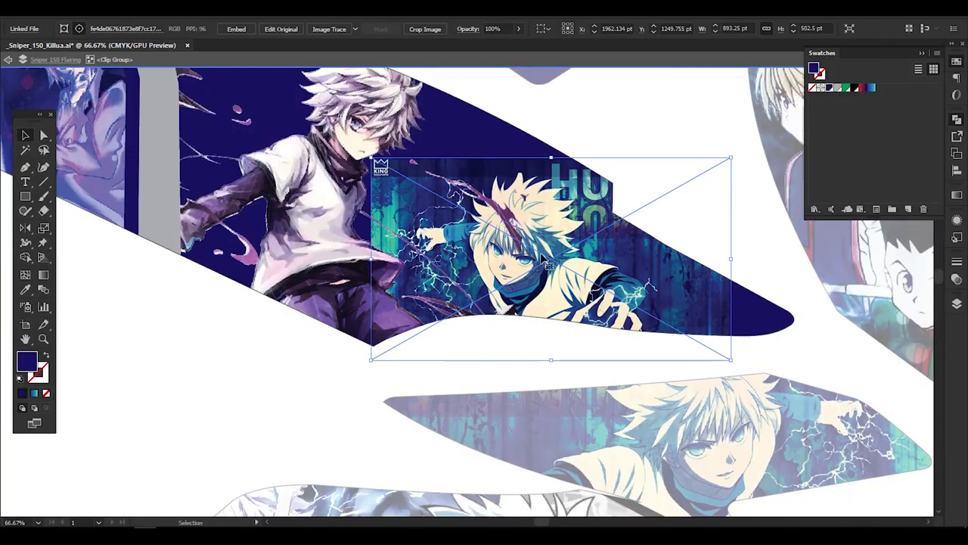
pyautogui.moveTo(549, 263); pyautogui.dragTo(603, 318)
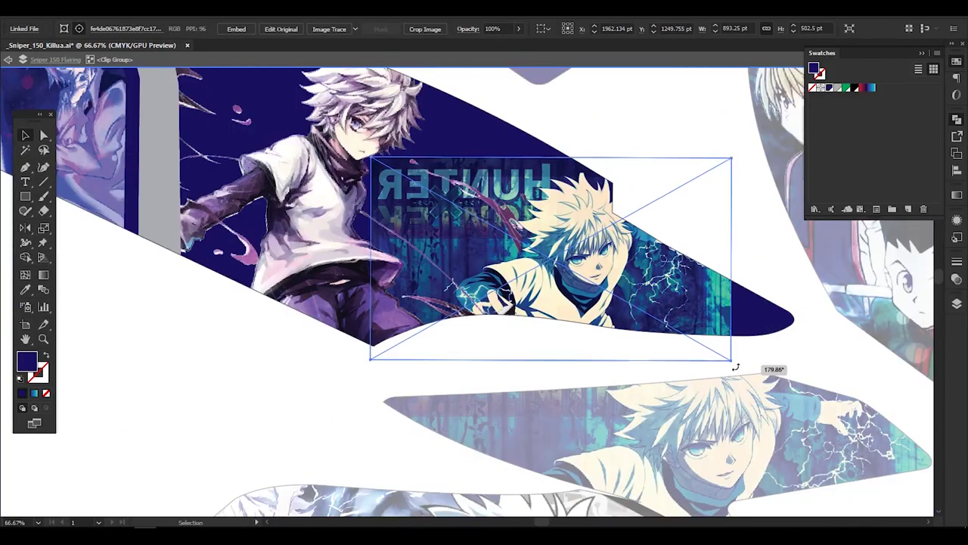
pyautogui.hotkey('ctrl', '-')
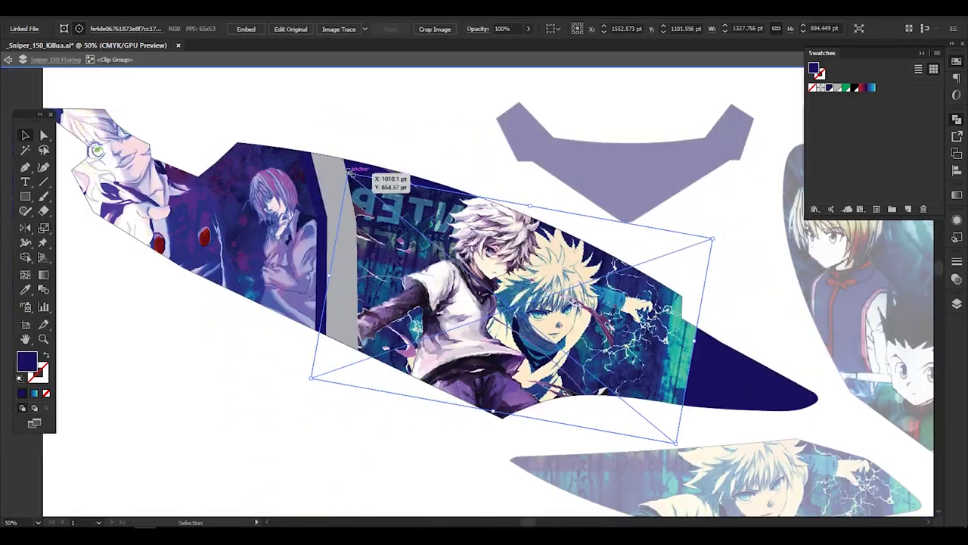
pyautogui.moveTo(603, 317)
pyautogui.mouseDown()
pyautogui.moveTo(426, 278)
pyautogui.moveTo(572, 203)
pyautogui.mouseUp()
pyautogui.moveTo(752, 246); pyautogui.dragTo(666, 208)
pyautogui.moveTo(656, 342); pyautogui.dragTo(682, 358)
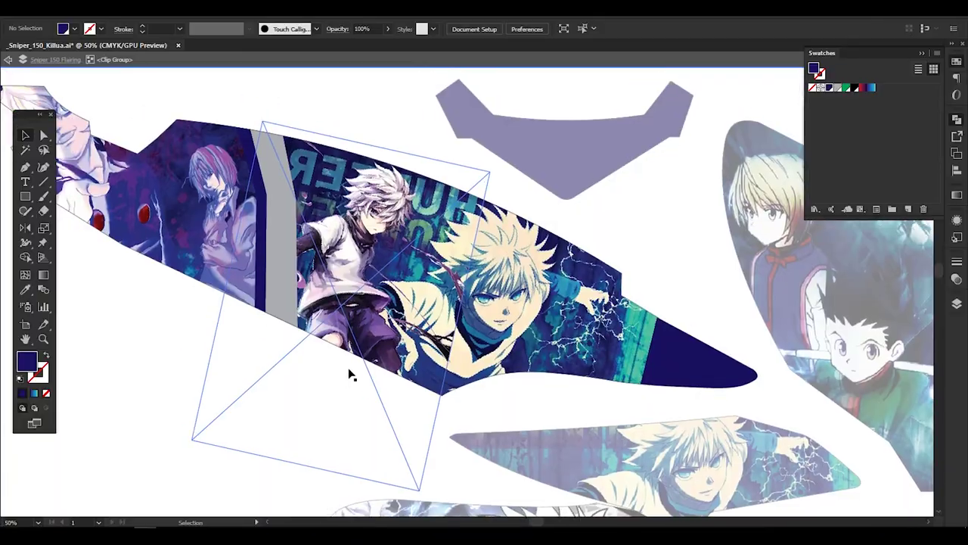
pyautogui.click(853, 90)
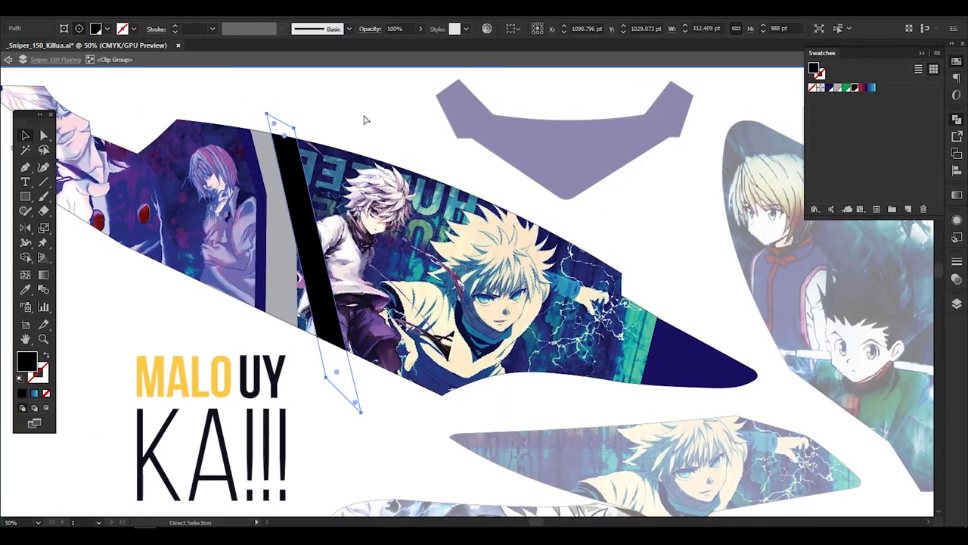
pyautogui.moveTo(348, 415); pyautogui.dragTo(353, 421)
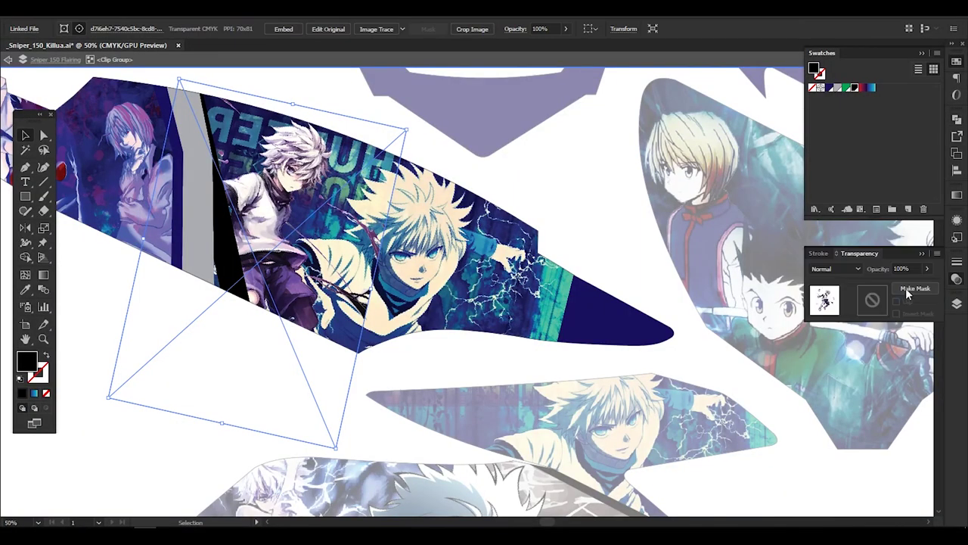
# Shift the opacity mask gradient's midpoint left so the Killua image fades out.
pyautogui.hotkey('ctrl', '-')
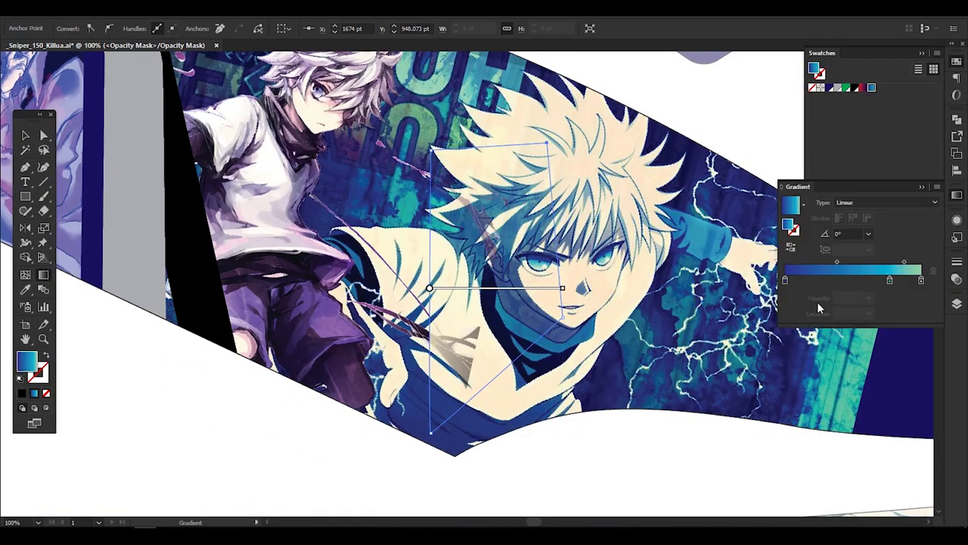
pyautogui.moveTo(889, 280); pyautogui.dragTo(859, 281)
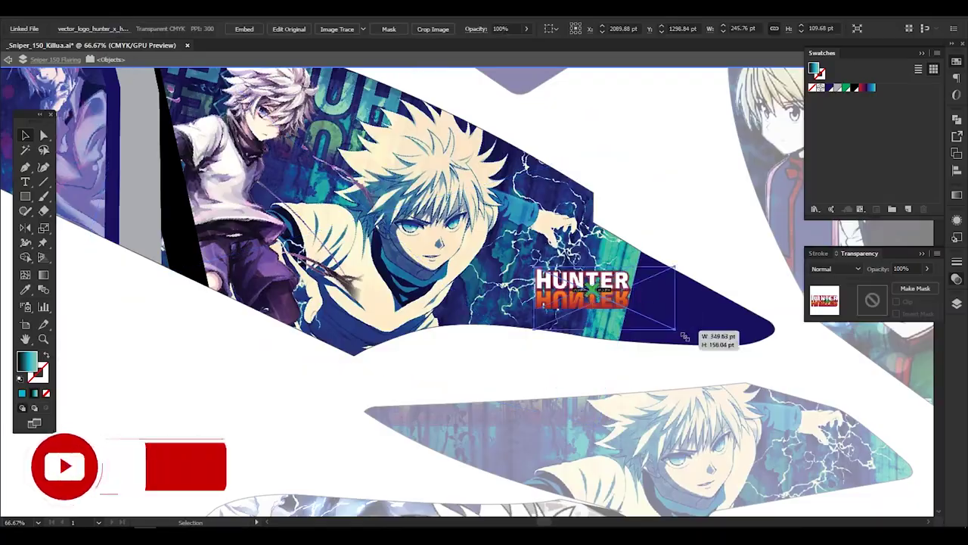
# Place the HUNTER×HUNTER logo near the decal tip, shrink it slightly, then deselect and review.
pyautogui.moveTo(683, 336); pyautogui.dragTo(684, 325)
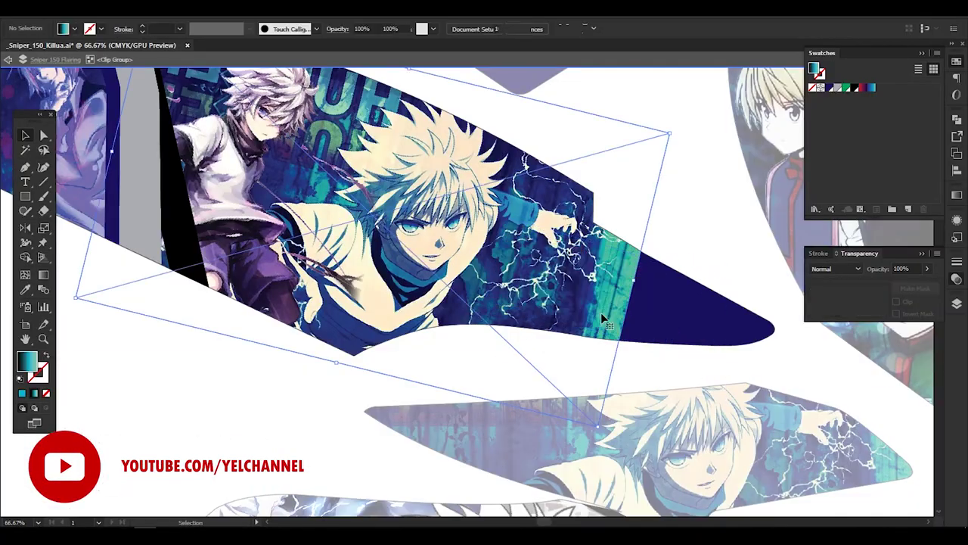
pyautogui.moveTo(621, 313); pyautogui.dragTo(611, 304)
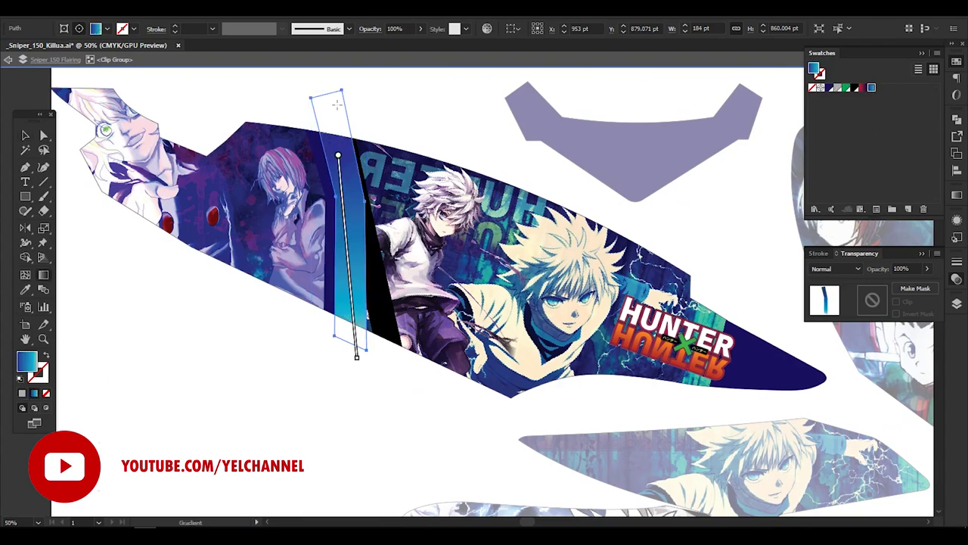
pyautogui.press('v')
pyautogui.click(338, 105)
pyautogui.scroll(1, 362, 332)
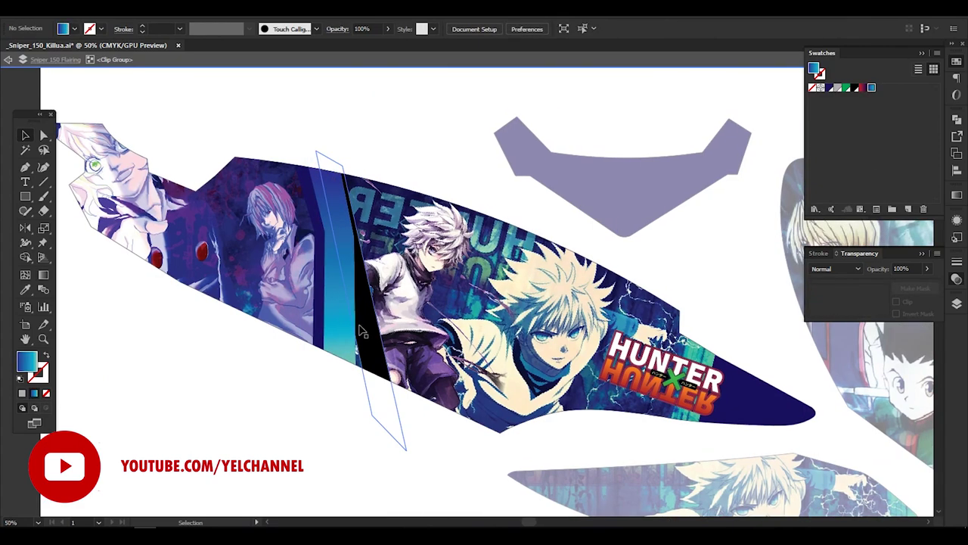
pyautogui.press('v')
pyautogui.click(224, 371)
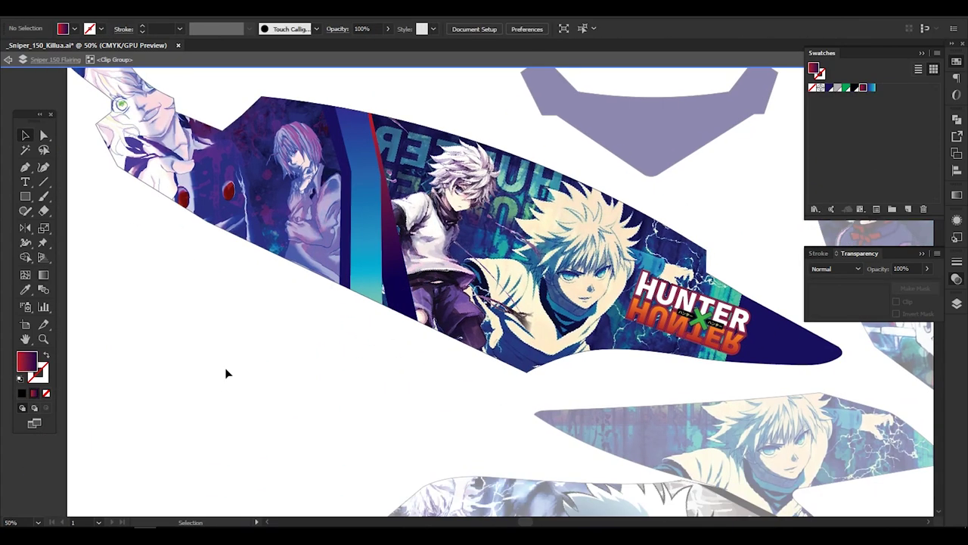
pyautogui.scroll(-2, 486, 209)
pyautogui.scroll(2, 400, 320)
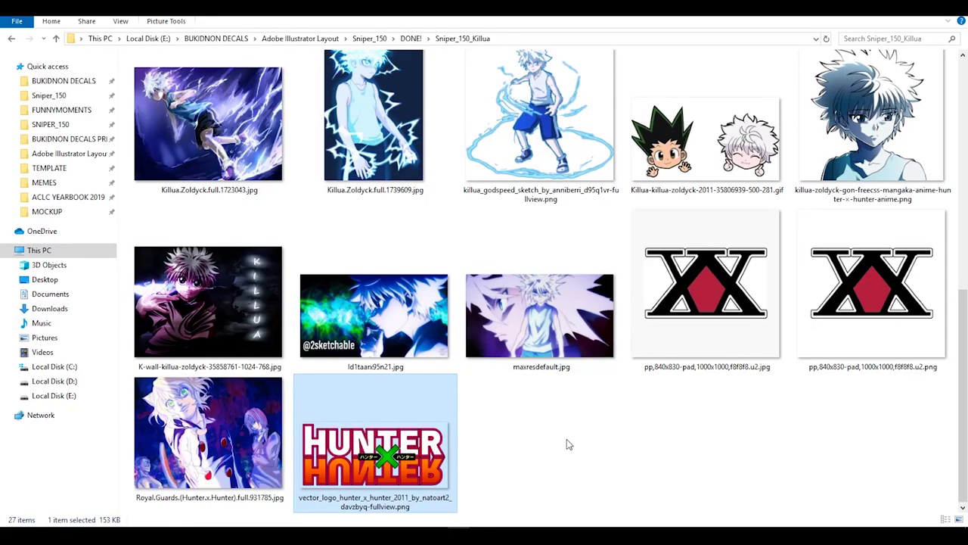
# Drop the XX logo image onto the decal and shrink it over the left artwork.
pyautogui.moveTo(884, 313); pyautogui.dragTo(219, 208)
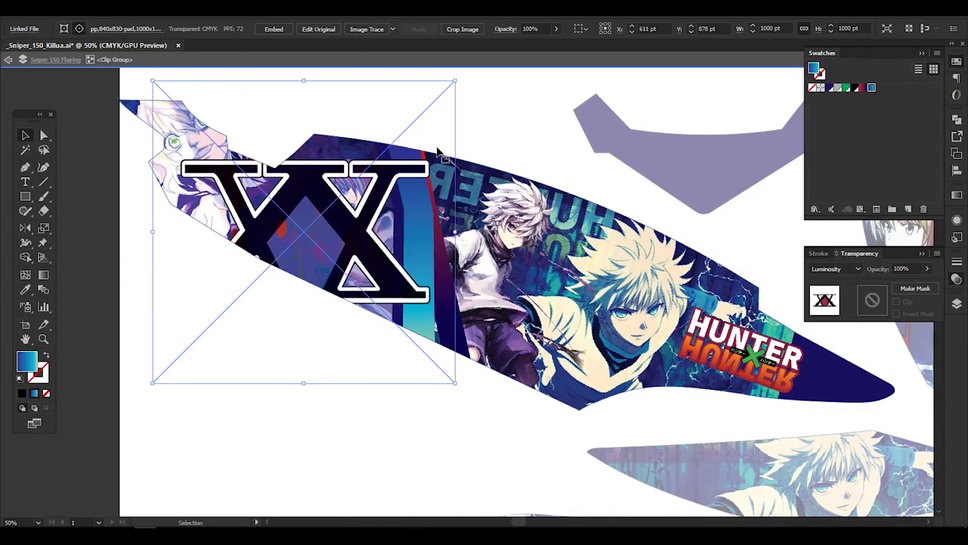
pyautogui.moveTo(453, 378); pyautogui.dragTo(324, 230)
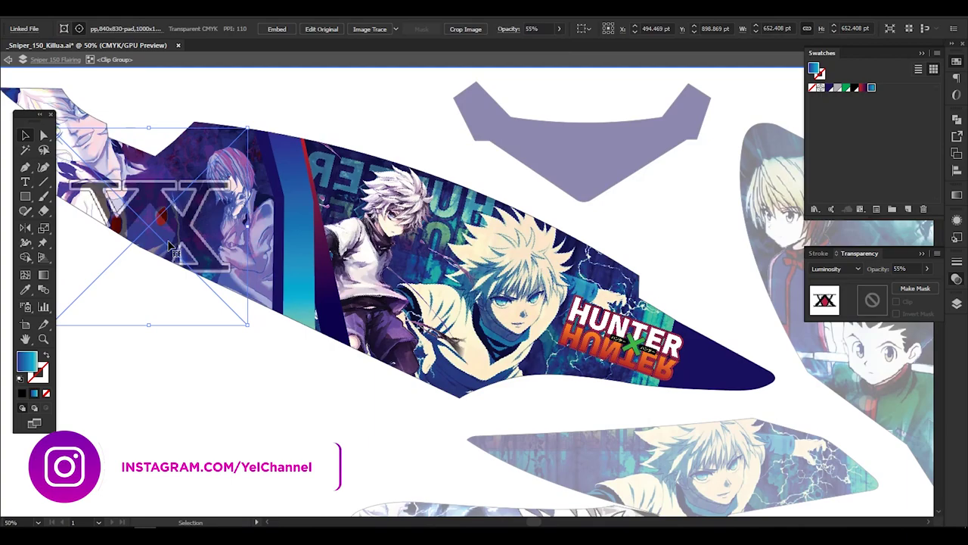
pyautogui.click(521, 84)
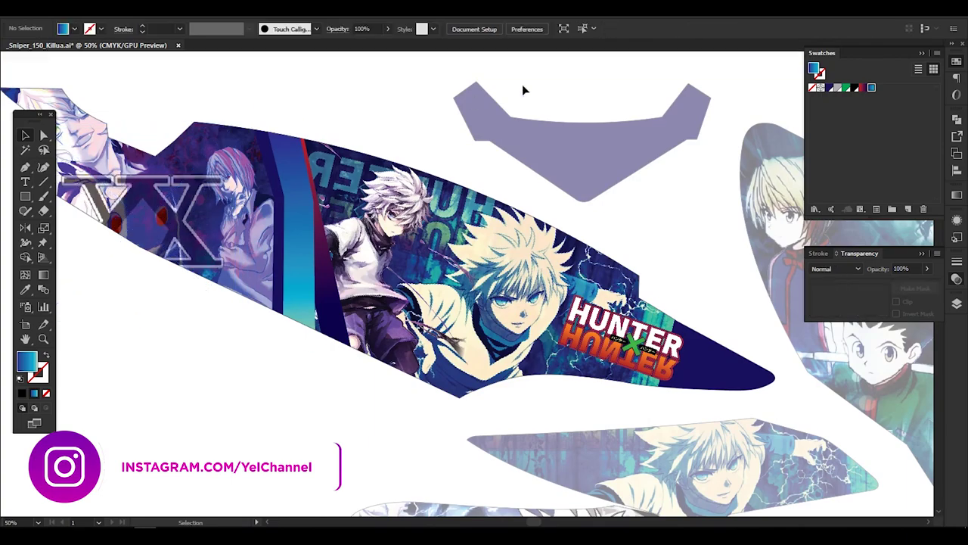
pyautogui.scroll(-2, 522, 227)
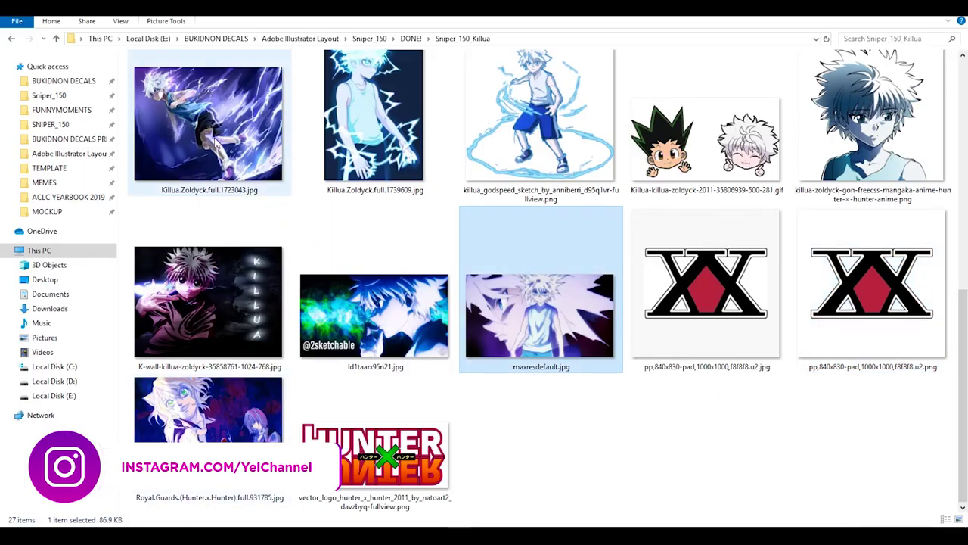
pyautogui.scroll(5, 519, 325)
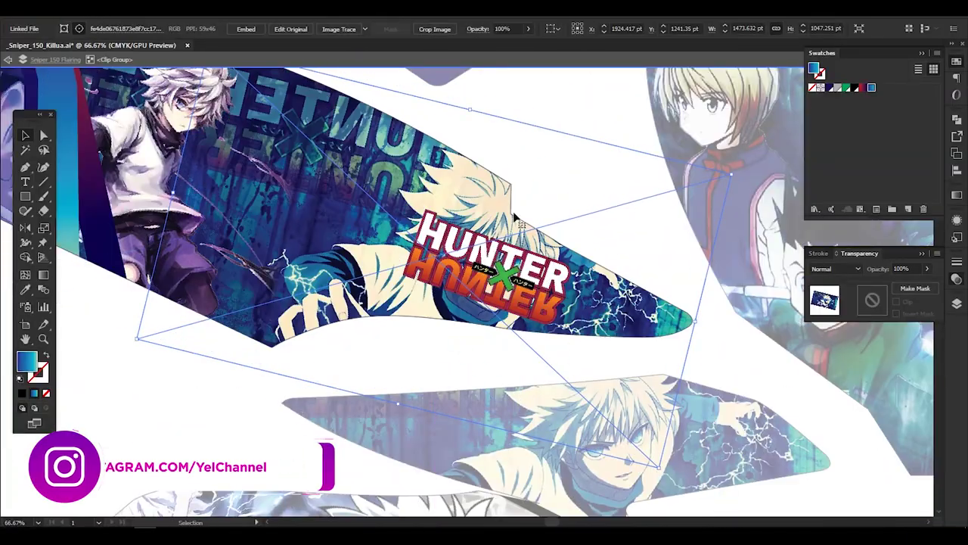
# Adjust the X emblem at the decal's left end, faded with Luminosity at 55% opacity.
pyautogui.click(484, 341)
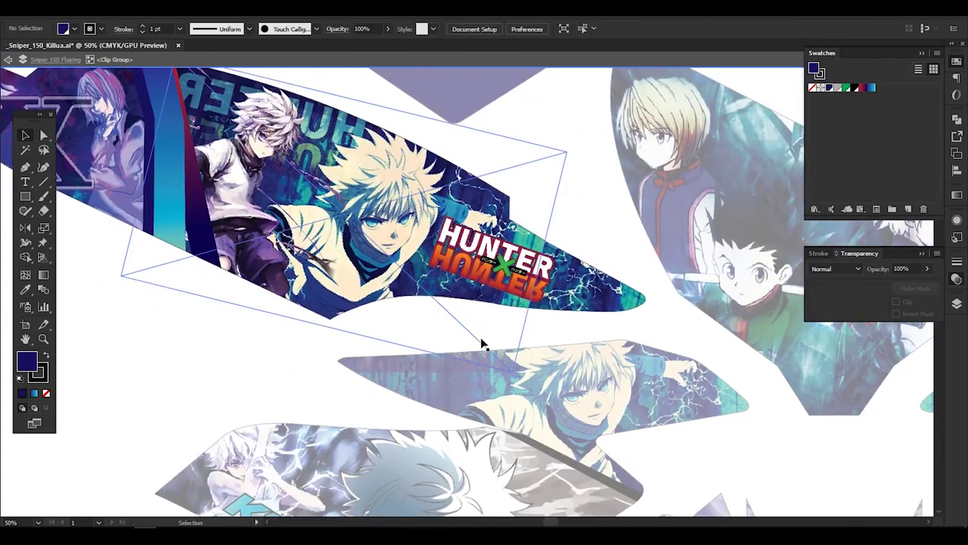
pyautogui.scroll(-2, 220, 368)
pyautogui.scroll(1, 246, 377)
pyautogui.moveTo(247, 376); pyautogui.dragTo(356, 389)
pyautogui.click(453, 265)
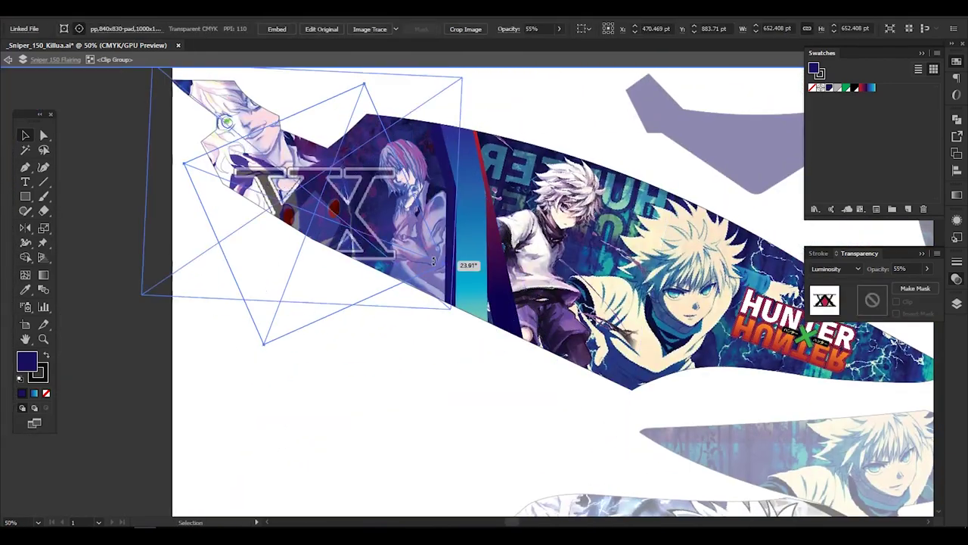
pyautogui.click(170, 336)
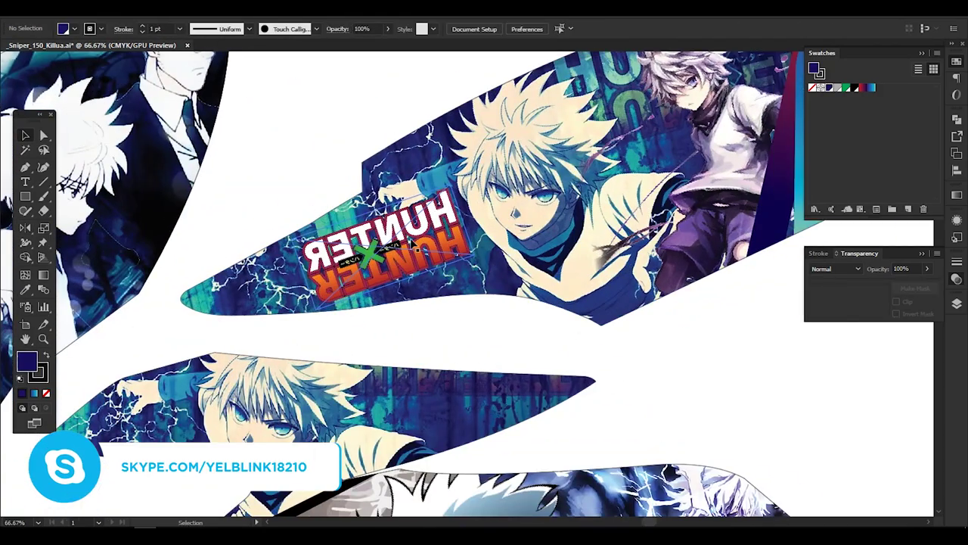
# Enlarge the '150' of the SNIPER 150 title to about 297 pt and nudge it into place.
pyautogui.doubleClick(415, 243)
pyautogui.press('o')
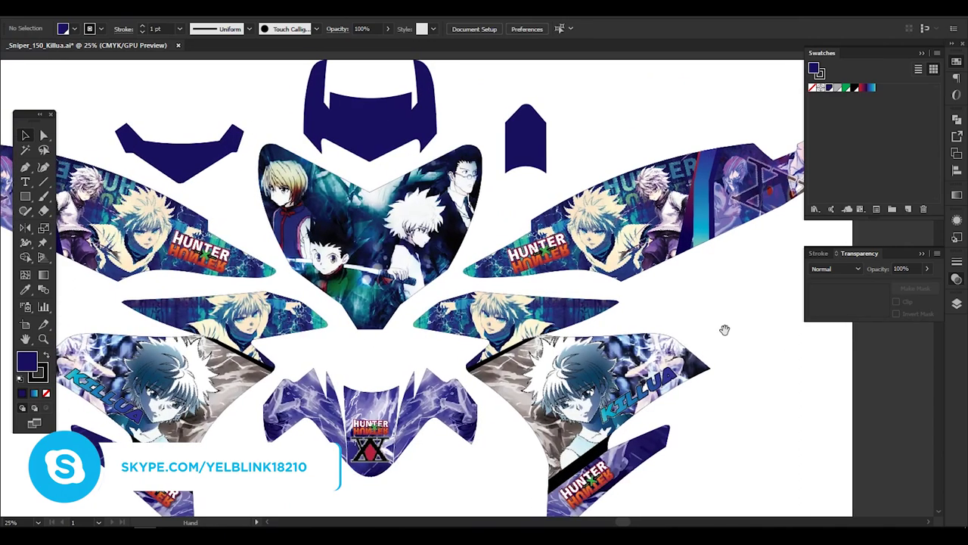
pyautogui.scroll(2, 710, 348)
pyautogui.scroll(2, 651, 276)
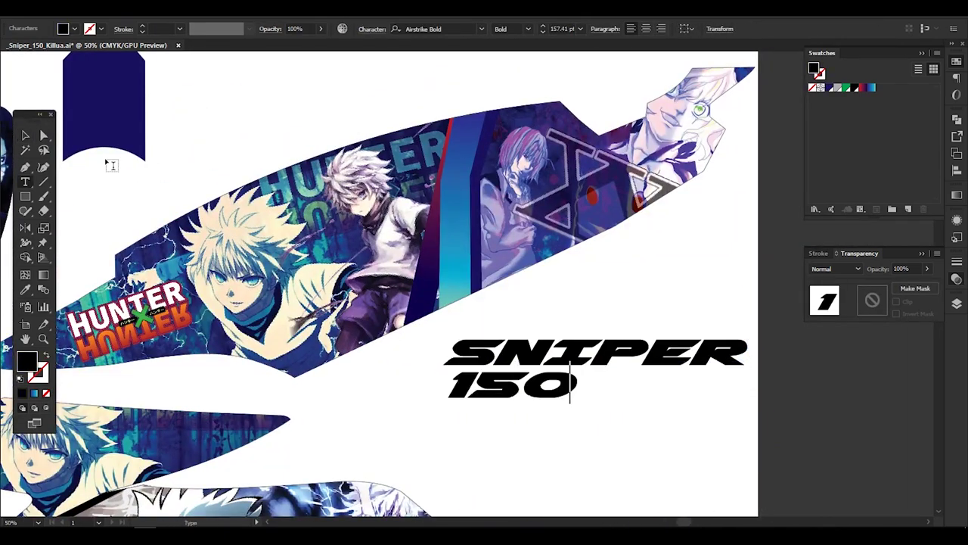
pyautogui.moveTo(727, 407); pyautogui.dragTo(761, 437)
pyautogui.moveTo(689, 403); pyautogui.dragTo(696, 400)
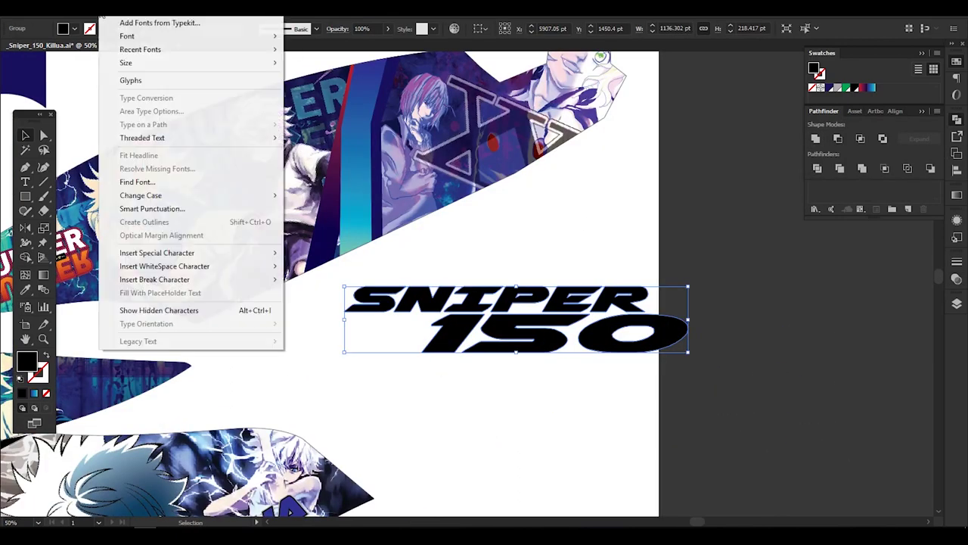
# Add two Offset Path outlines around the SNIPER 150 title.
pyautogui.click(284, 327)
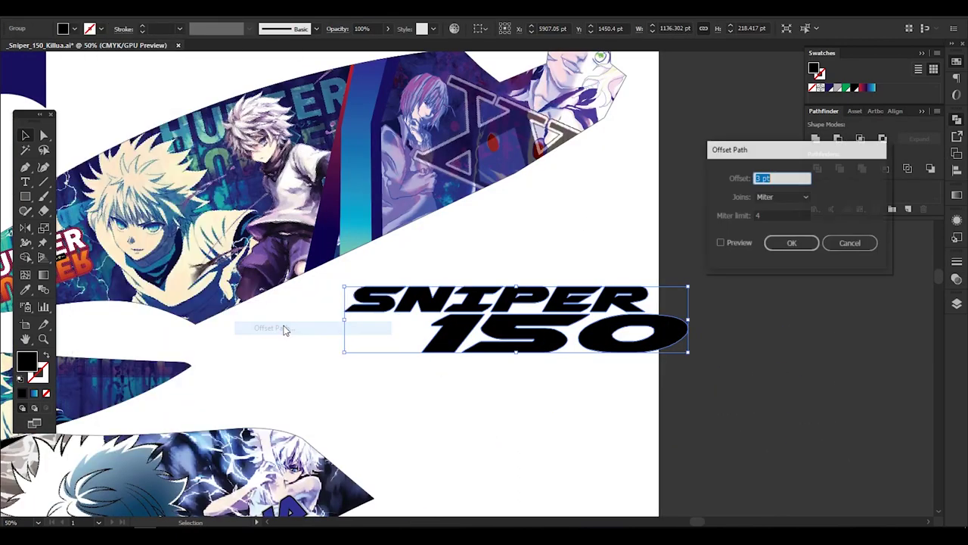
pyautogui.click(791, 243)
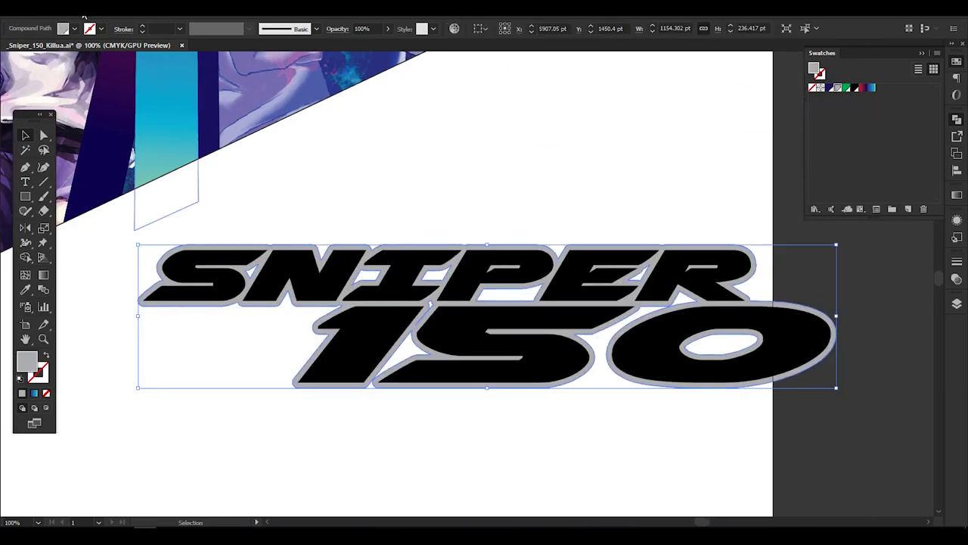
pyautogui.click(84, 16)
pyautogui.click(281, 326)
pyautogui.click(791, 243)
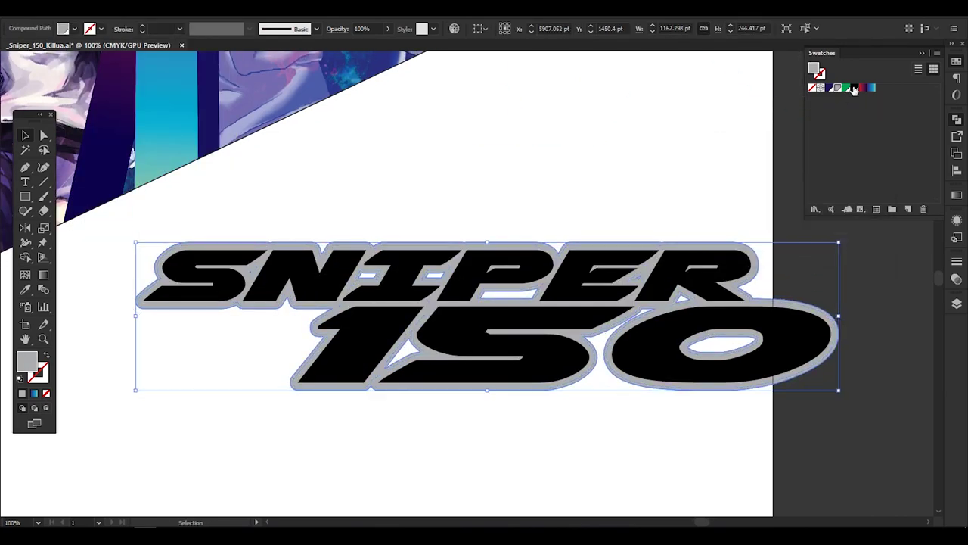
# Apply the title's gradient fill and set the outline's grey swatch to K=38.
pyautogui.press('g')
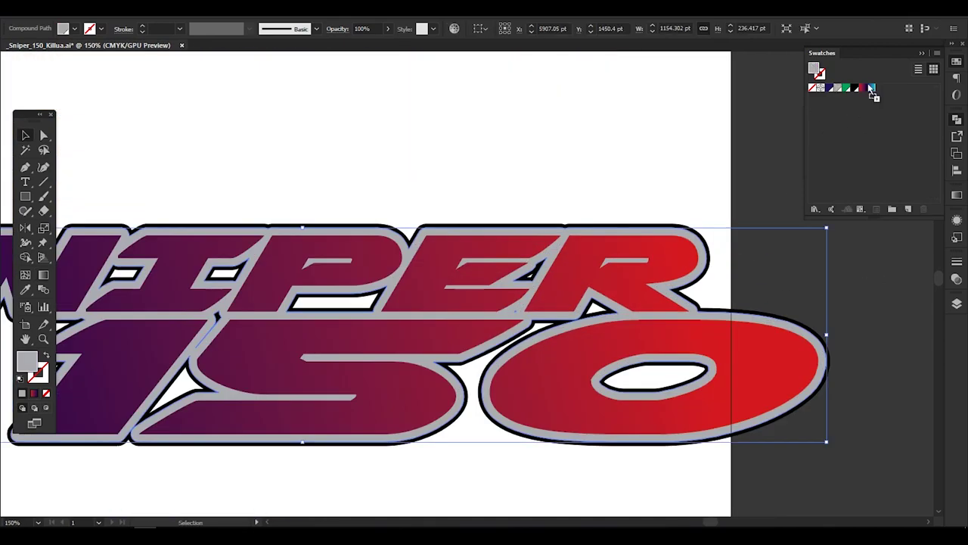
pyautogui.doubleClick(872, 89)
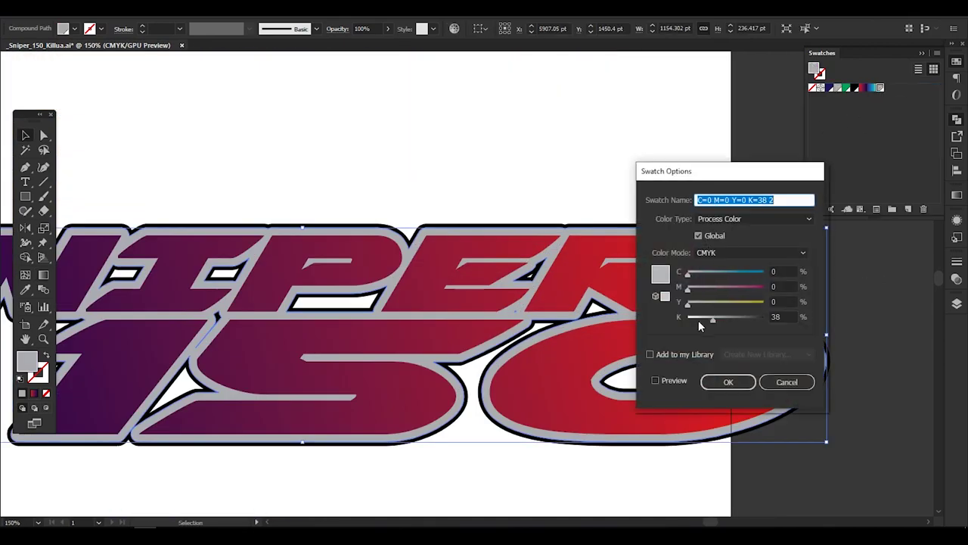
pyautogui.press('Return')
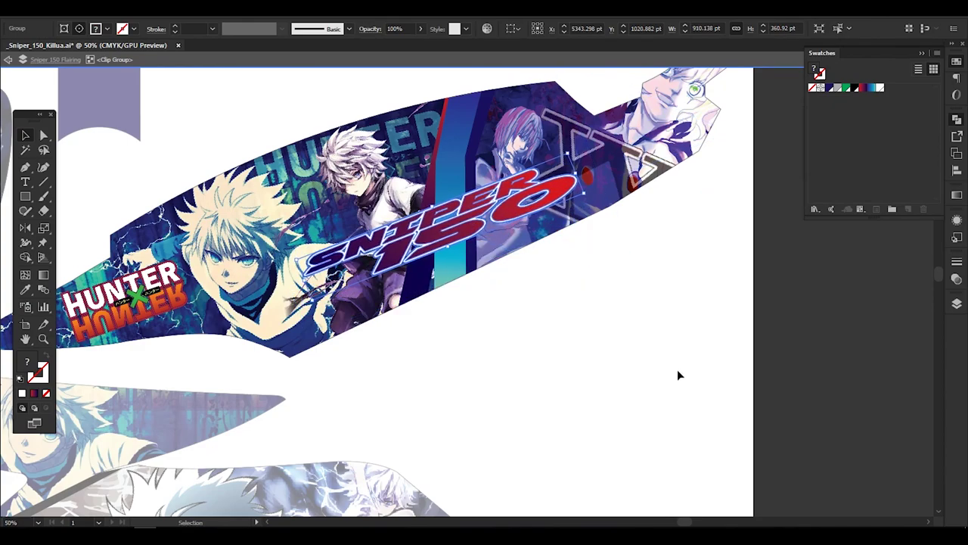
# Give the SNIPER 150 title group a drop shadow and move it onto the banner artwork.
pyautogui.hotkey('ctrl', '1')
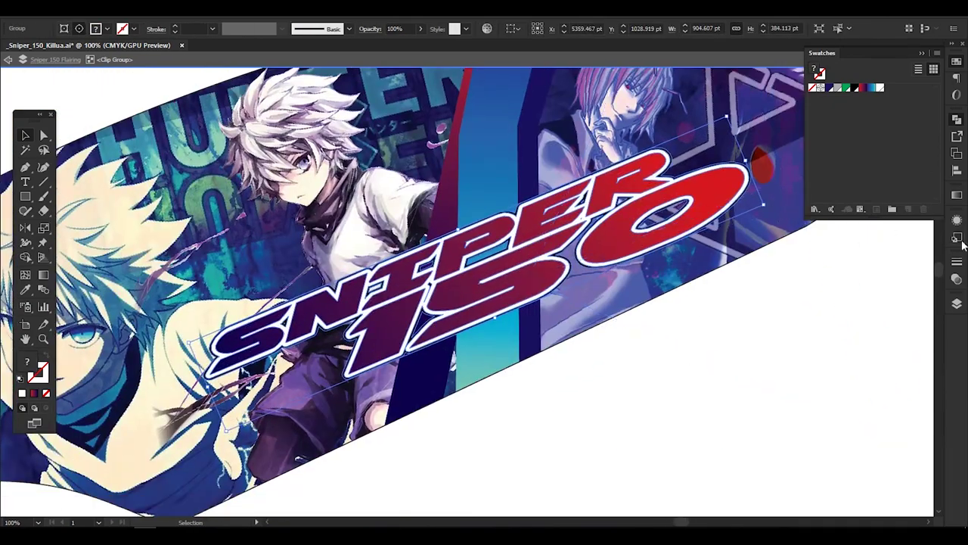
pyautogui.click(956, 238)
pyautogui.click(841, 297)
pyautogui.click(749, 116)
pyautogui.press('Return')
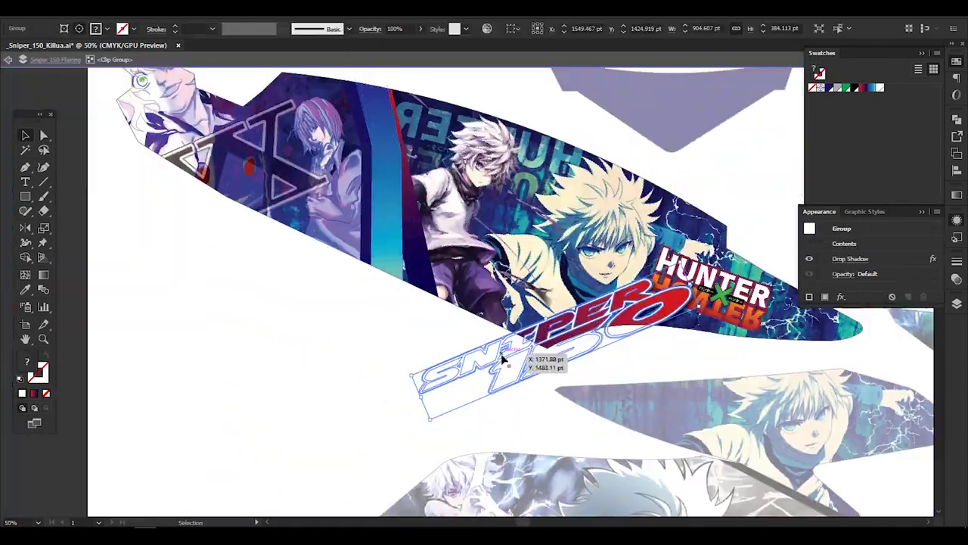
pyautogui.moveTo(503, 360); pyautogui.dragTo(444, 240)
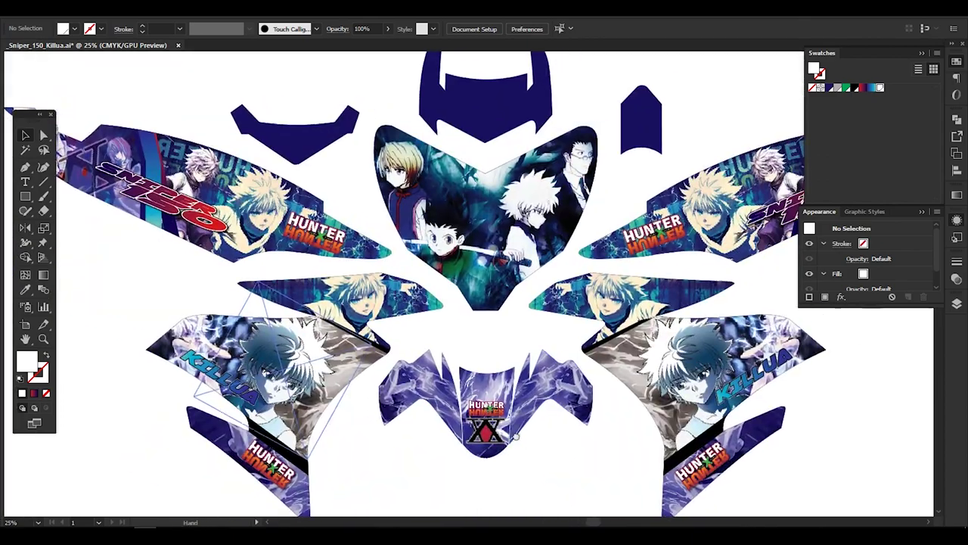
pyautogui.doubleClick(518, 441)
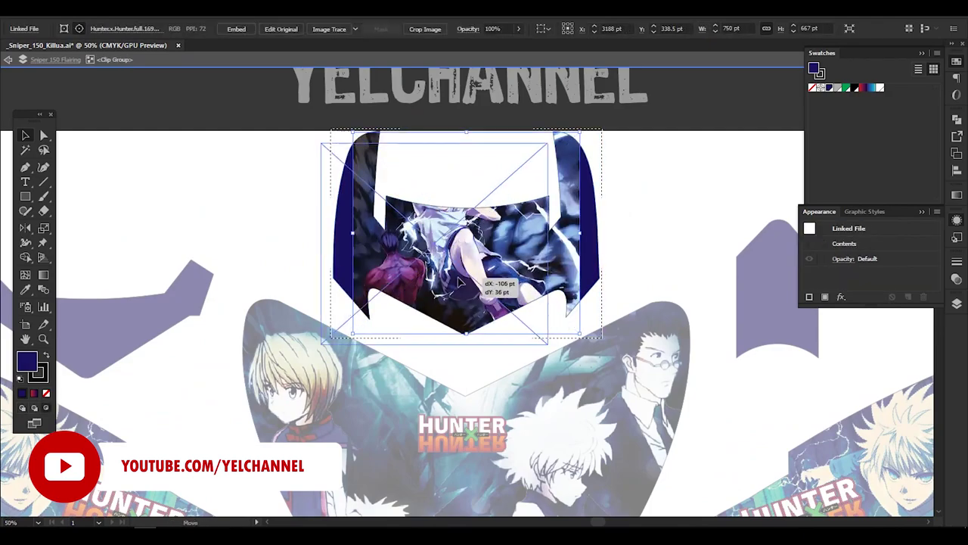
# Enlarge the Killua image inside the blue shape and reposition the Hunter X emblem in the wing.
pyautogui.moveTo(499, 283); pyautogui.dragTo(547, 339)
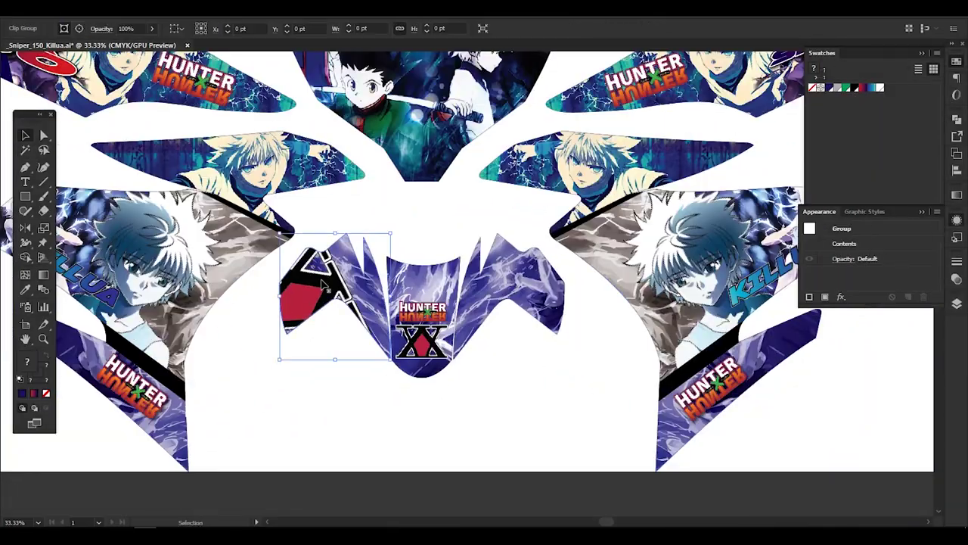
pyautogui.doubleClick(321, 284)
pyautogui.moveTo(349, 273); pyautogui.dragTo(345, 282)
pyautogui.doubleClick(452, 222)
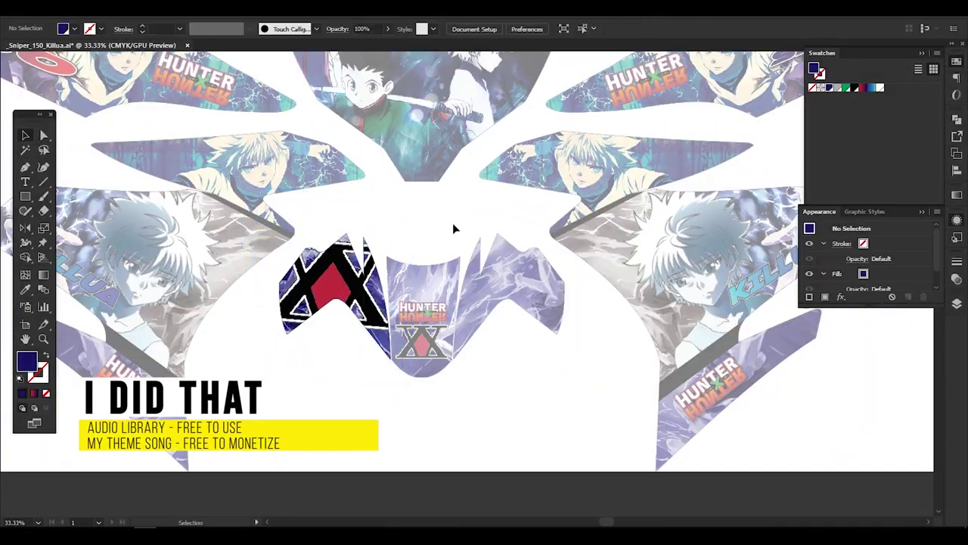
pyautogui.scroll(1, 452, 223)
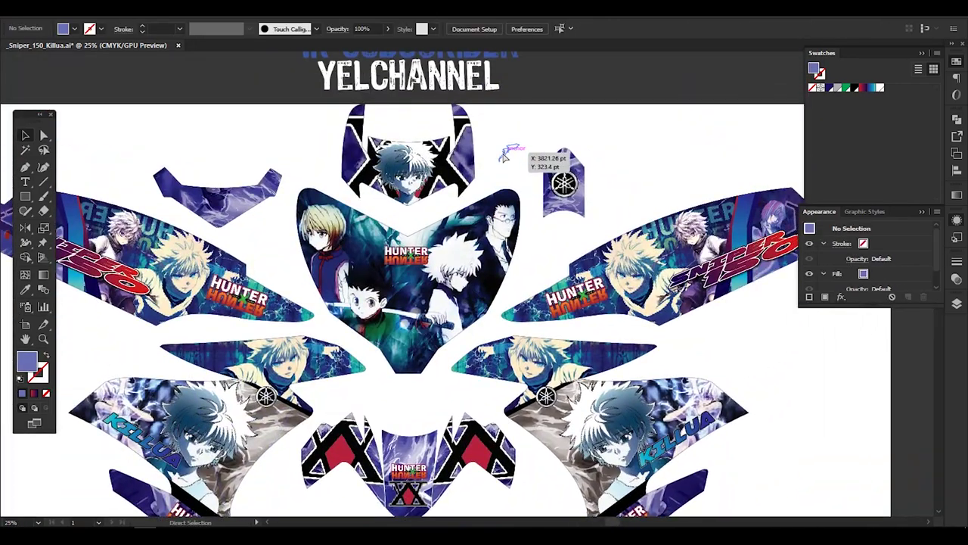
# Place a Hunter x Hunter image into a decal piece and close the _Sniper_150_zoro.ai document.
pyautogui.click(504, 157)
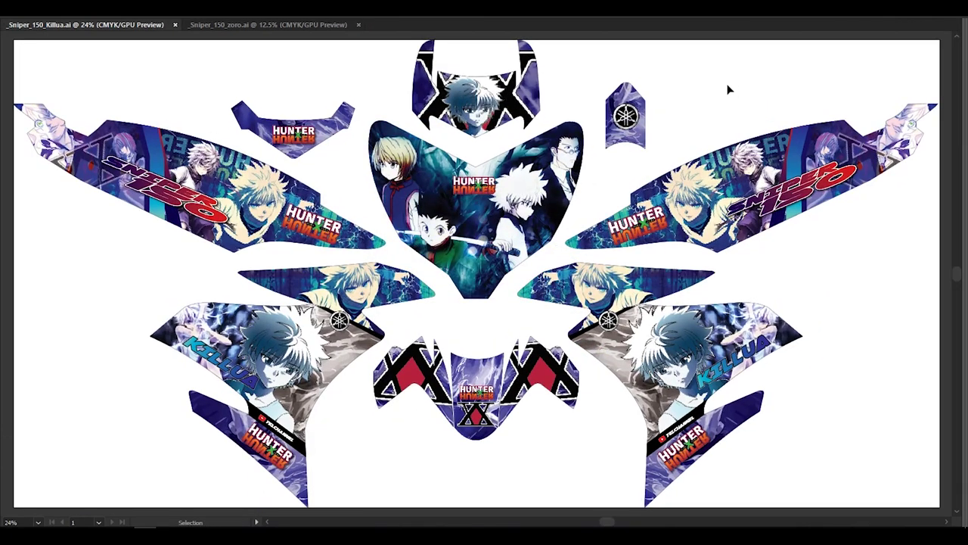
pyautogui.click(358, 24)
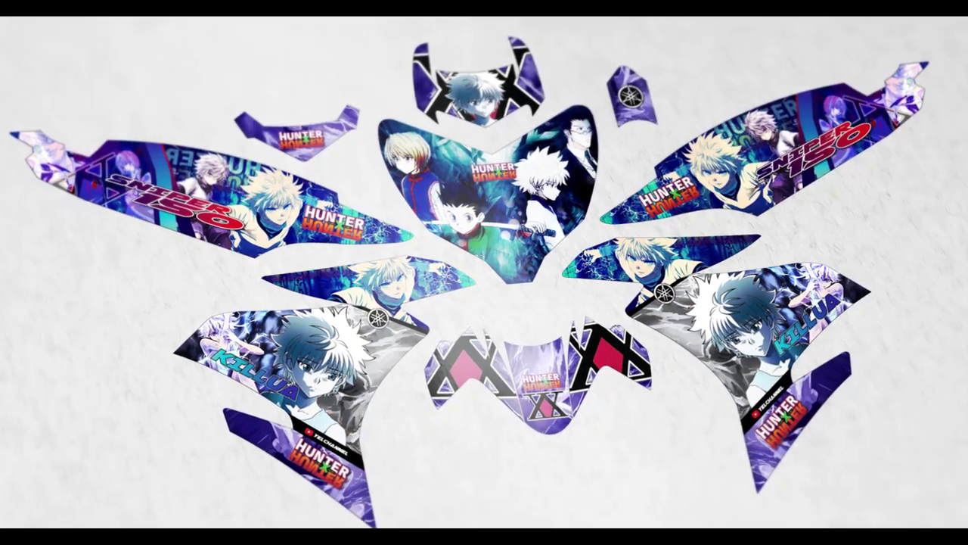